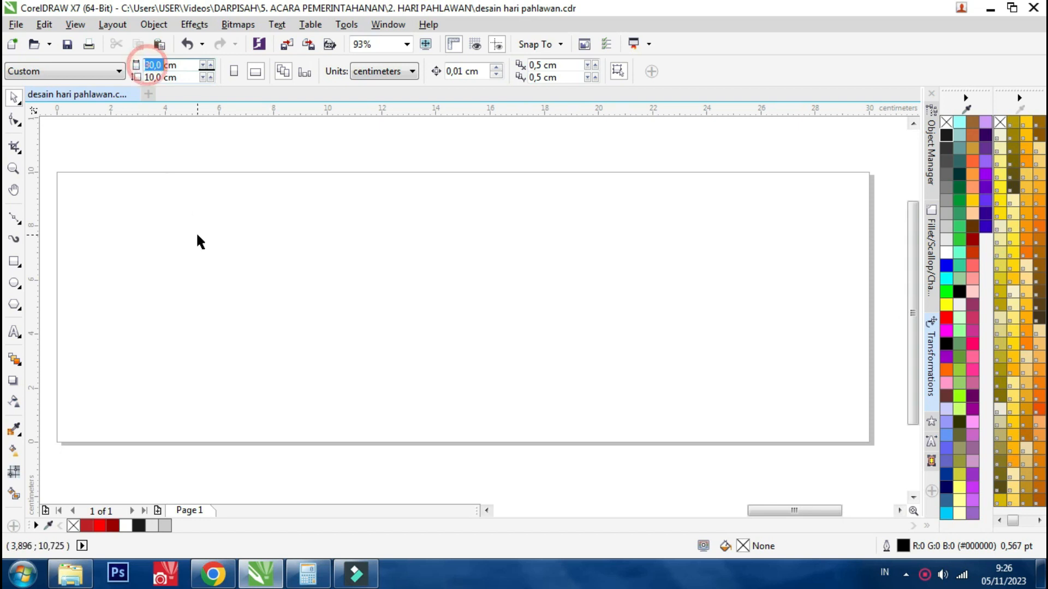
# - Add a rectangle matching the 30 × 10 cm page and apply a linear fountain fill running from its top to its bottom
pyautogui.click(166, 123)
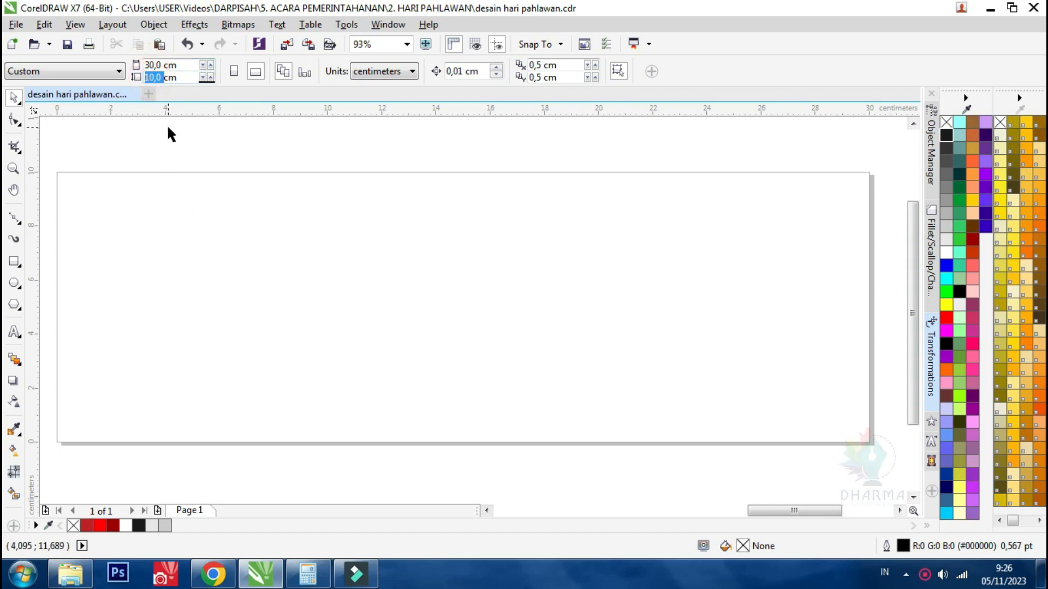
pyautogui.doubleClick(14, 262)
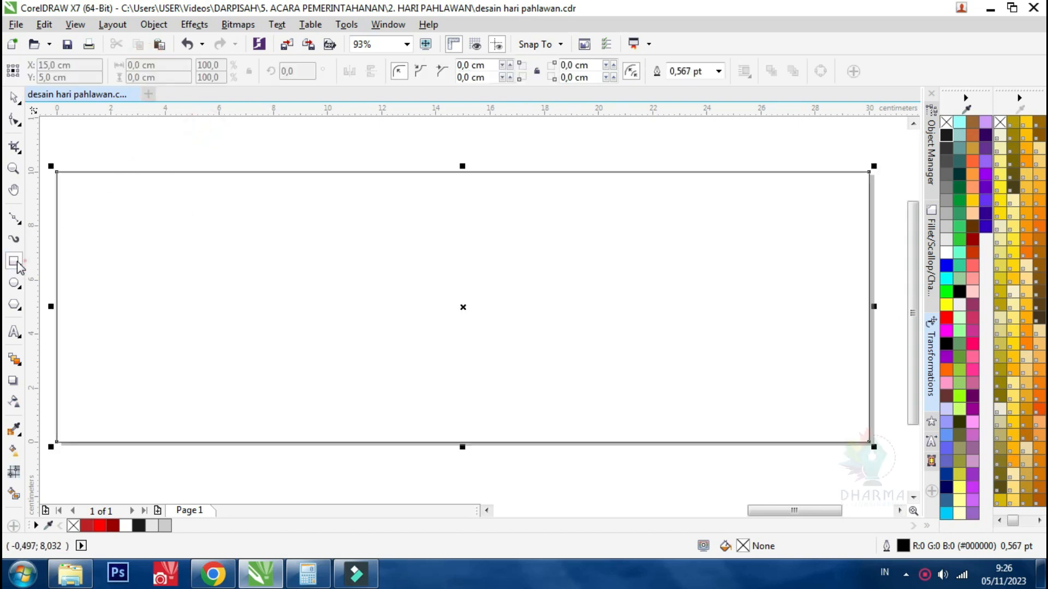
pyautogui.click(46, 116)
pyautogui.click(14, 452)
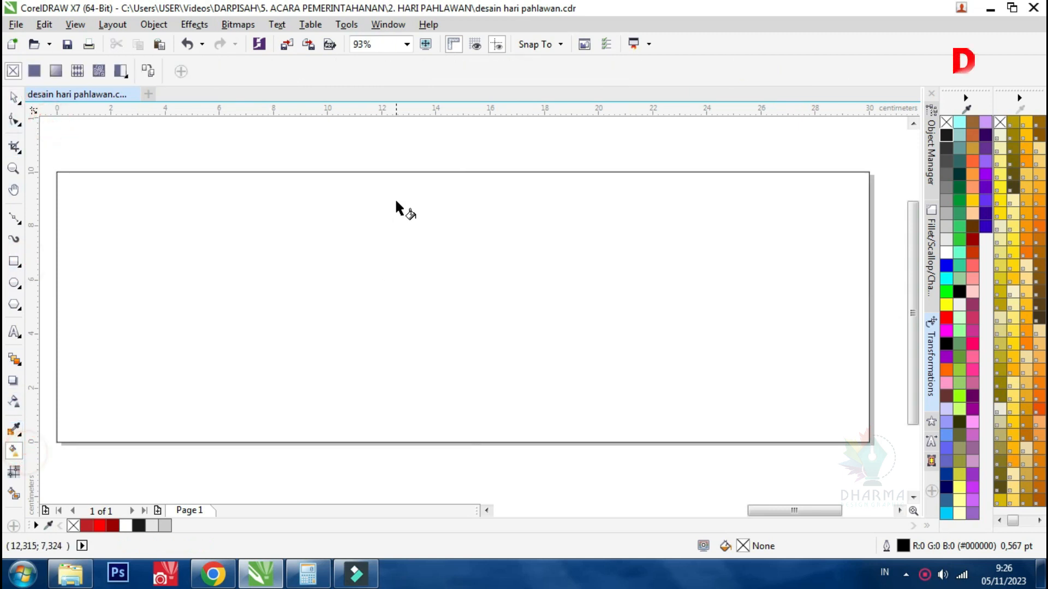
pyautogui.click(459, 179)
pyautogui.moveTo(458, 181); pyautogui.dragTo(444, 440)
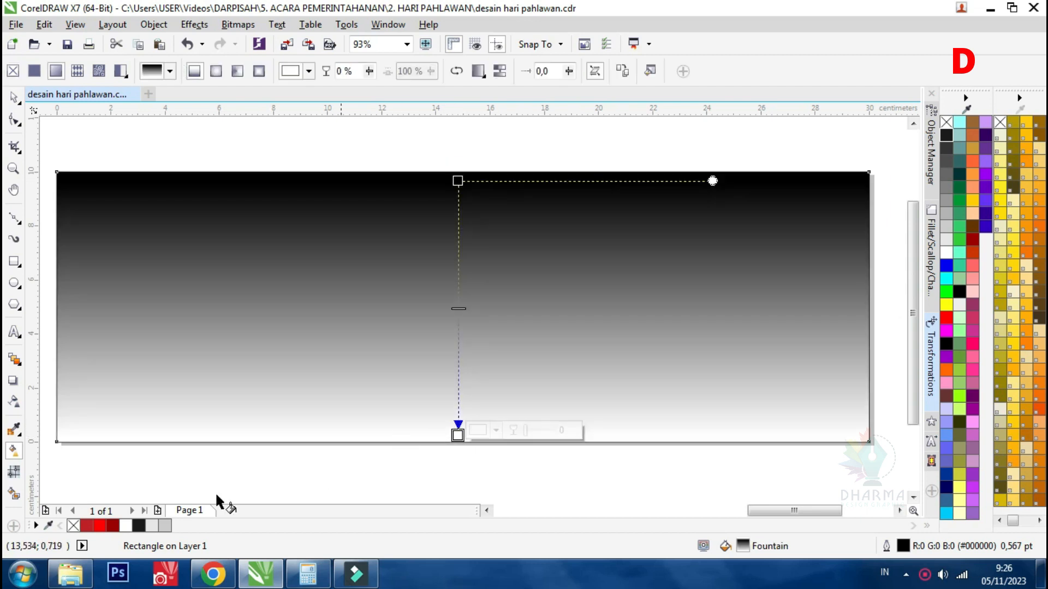
# - Colour the rectangle's gradient from dark red at the top node to bright red at the bottom node
pyautogui.click(86, 526)
pyautogui.hotkey('ctrl', 'z')
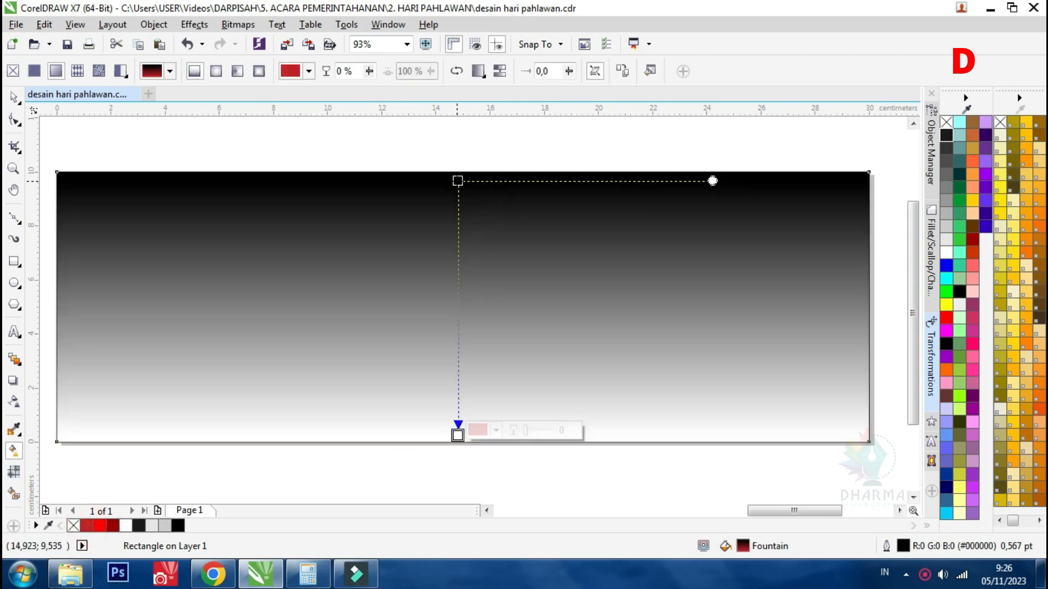
pyautogui.click(458, 180)
pyautogui.click(91, 525)
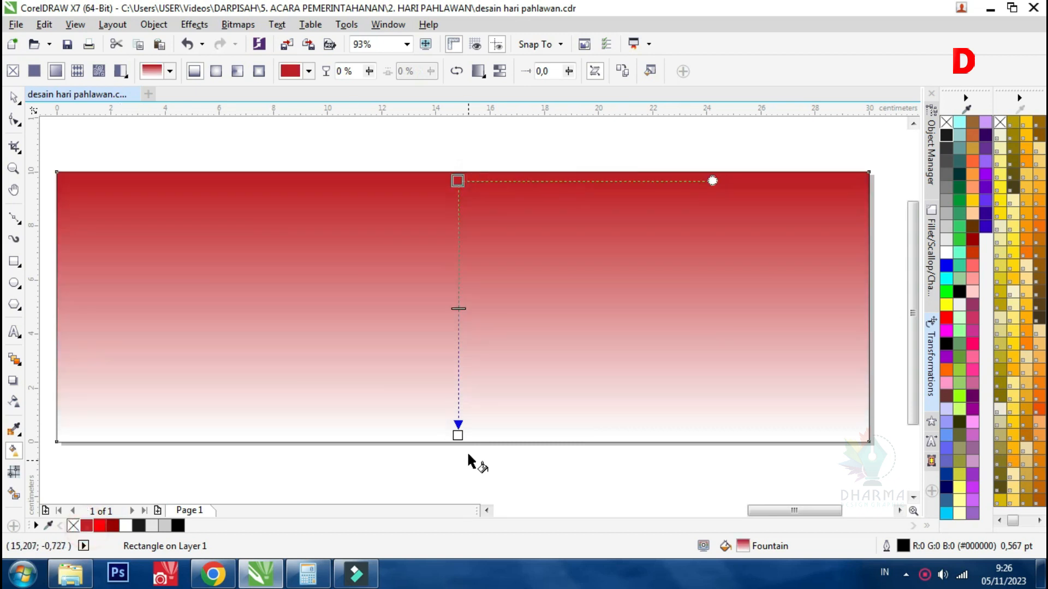
pyautogui.click(458, 435)
pyautogui.click(100, 525)
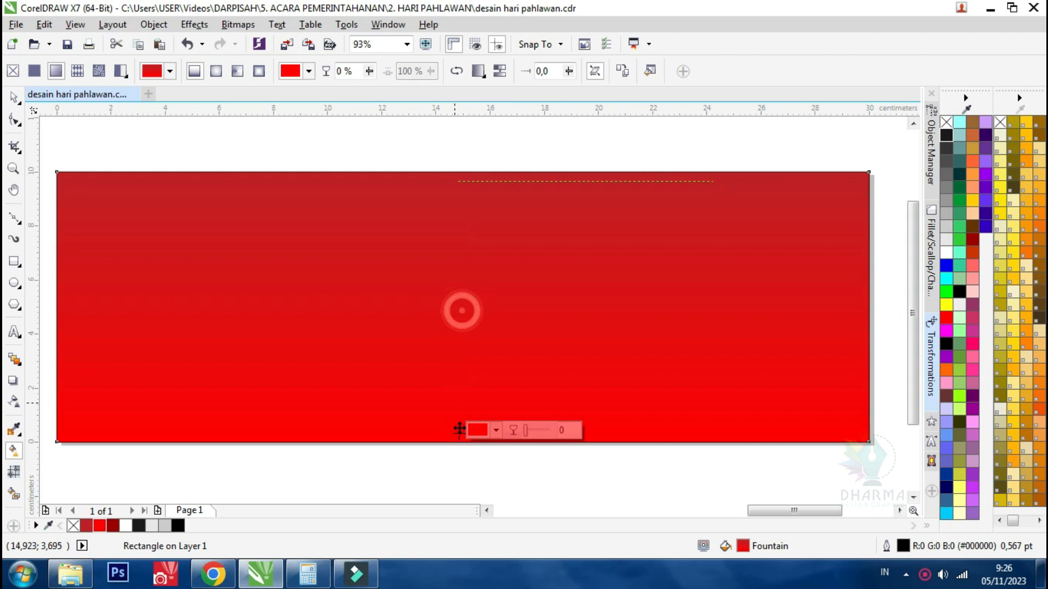
# - Extend the gradient's end node just below the rectangle, adjust its midpoint, and deselect the rectangle
pyautogui.moveTo(458, 435); pyautogui.dragTo(458, 468)
pyautogui.moveTo(458, 386); pyautogui.dragTo(458, 306)
pyautogui.click(17, 98)
pyautogui.click(227, 145)
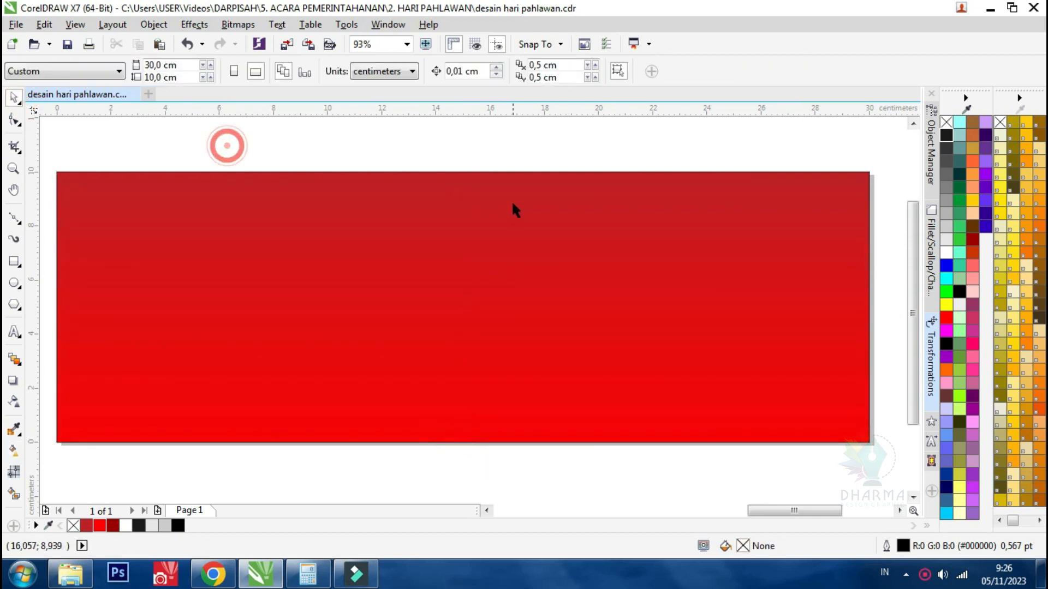
# - Move the black triangular ornament pattern onto the red banner and align it with the banner's right edge
pyautogui.scroll(-2, 513, 201)
pyautogui.scroll(-2, 513, 201)
pyautogui.scroll(-2, 349, 277)
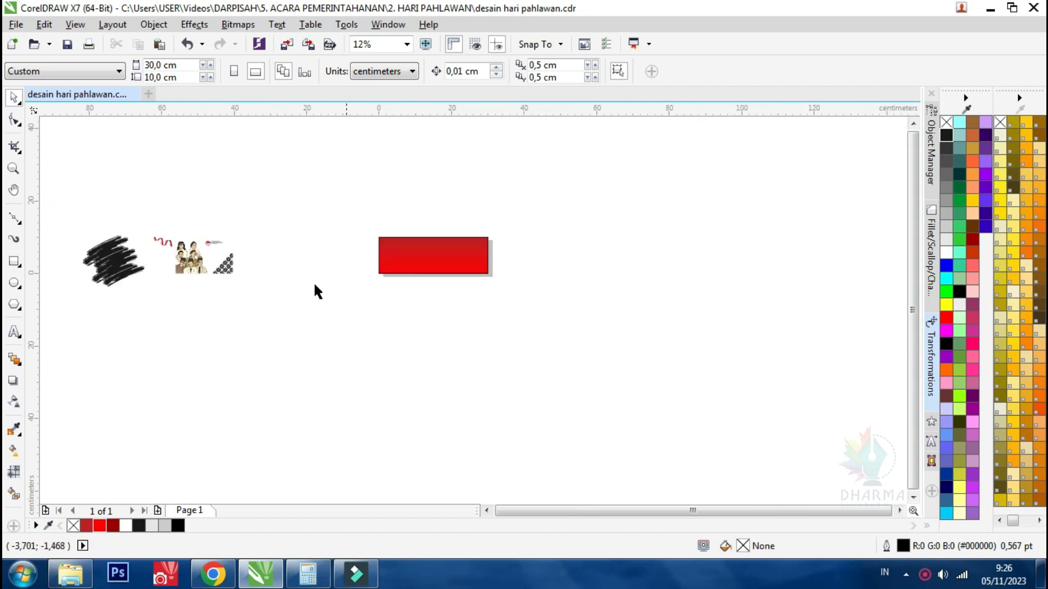
pyautogui.scroll(2, 240, 273)
pyautogui.click(254, 252)
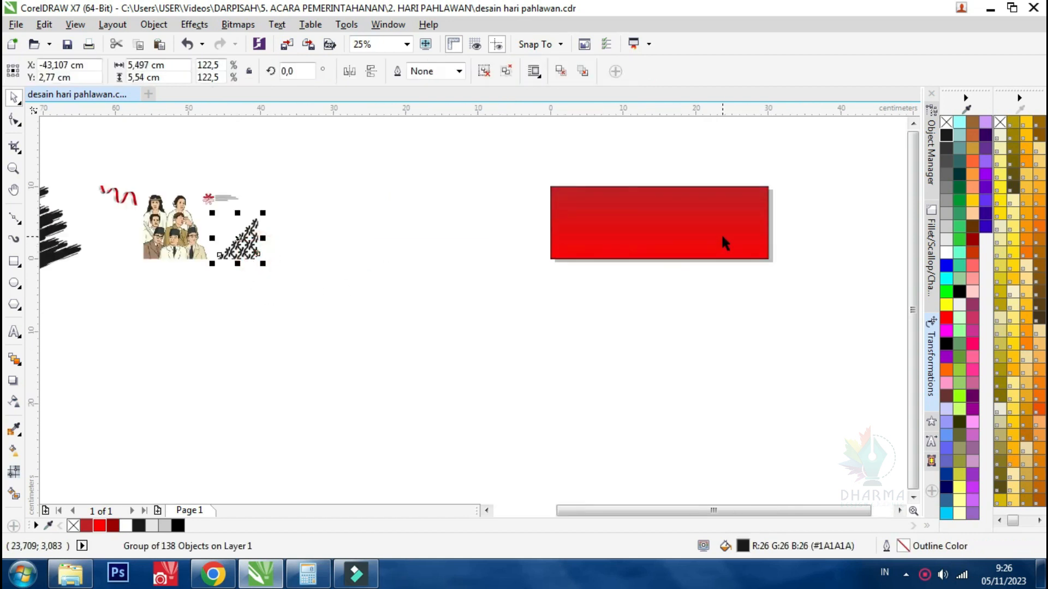
pyautogui.moveTo(255, 240); pyautogui.dragTo(726, 240)
pyautogui.scroll(4, 759, 228)
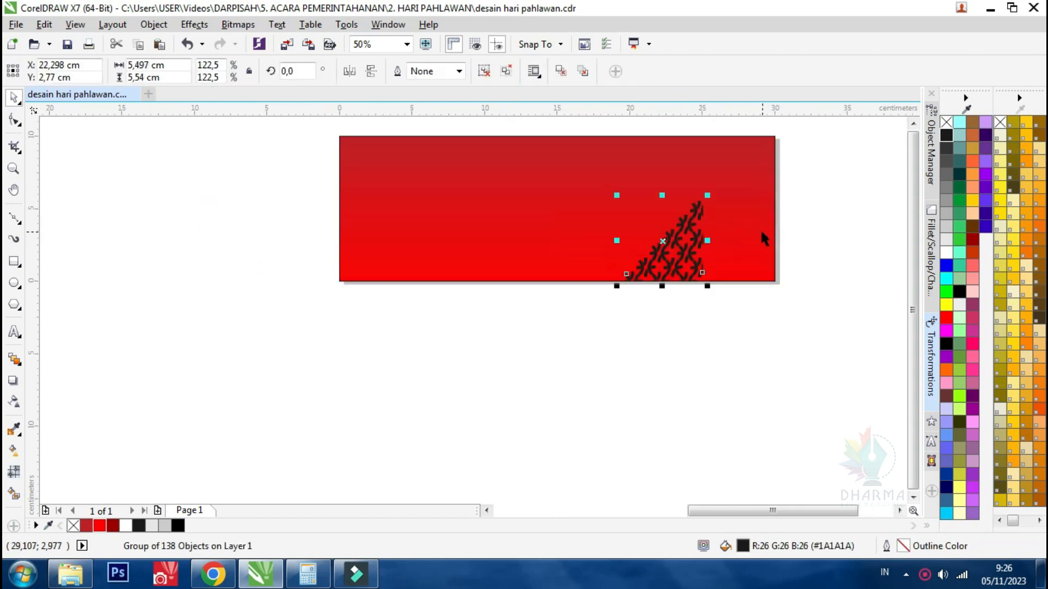
pyautogui.keyDown('shift'); pyautogui.click(729, 250); pyautogui.keyUp('shift')
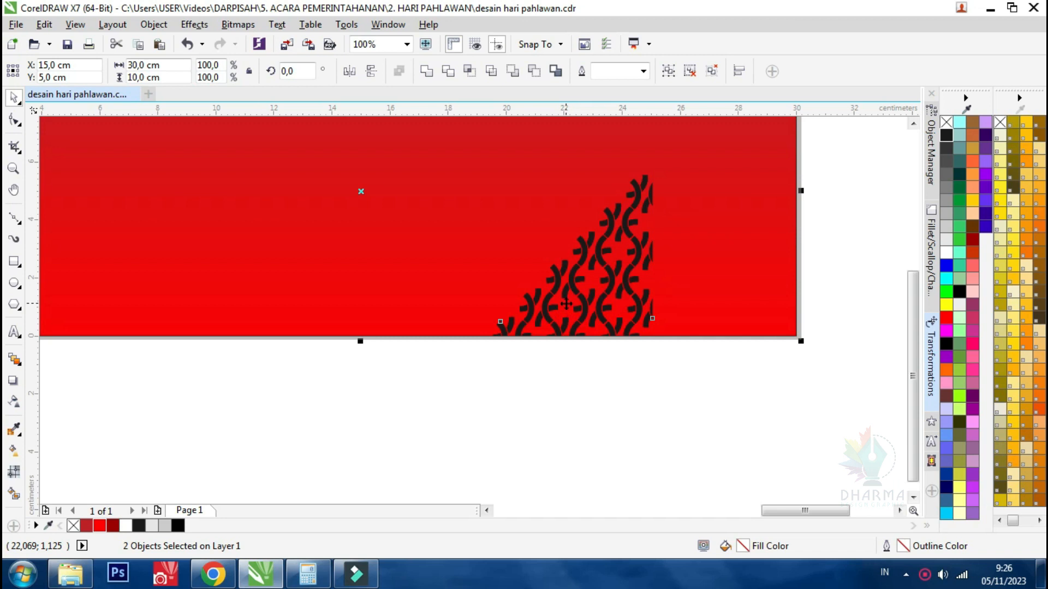
pyautogui.press('r')
pyautogui.click(703, 437)
pyautogui.scroll(-1, 726, 373)
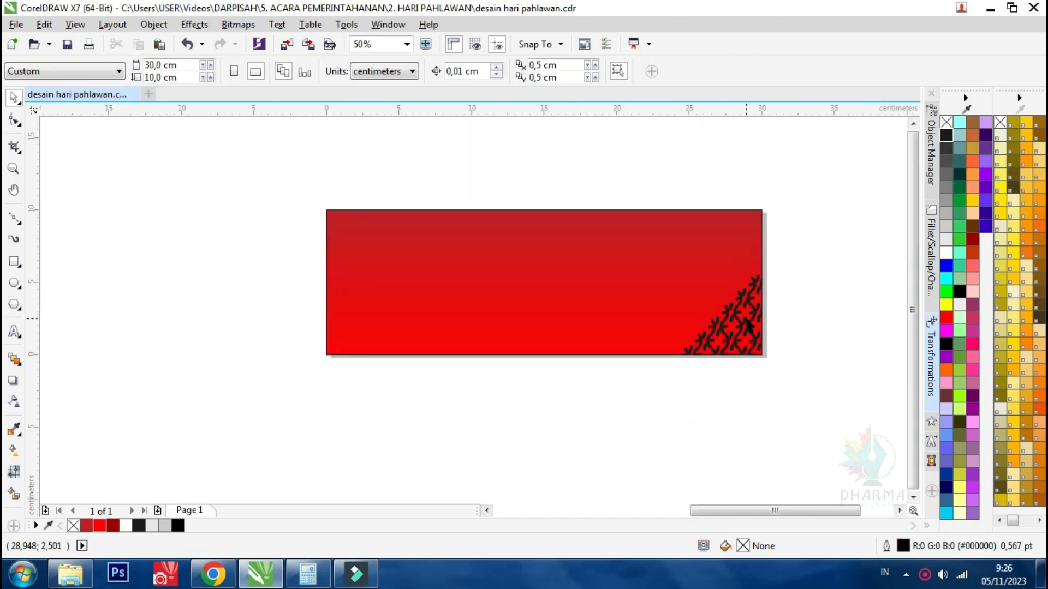
# - Recolour the ornament pattern in the banner's lower-right corner white
pyautogui.click(744, 326)
pyautogui.click(947, 253)
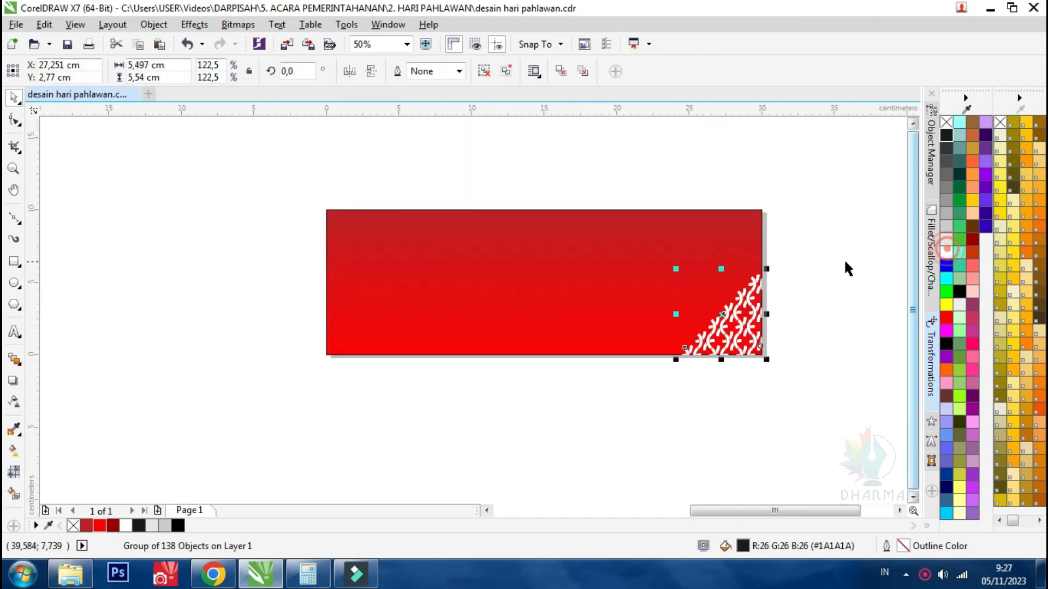
pyautogui.click(833, 256)
# - Move the heroes illustration onto the banner and align it with the banner's left edge
pyautogui.scroll(-2, 663, 263)
pyautogui.scroll(1, 369, 265)
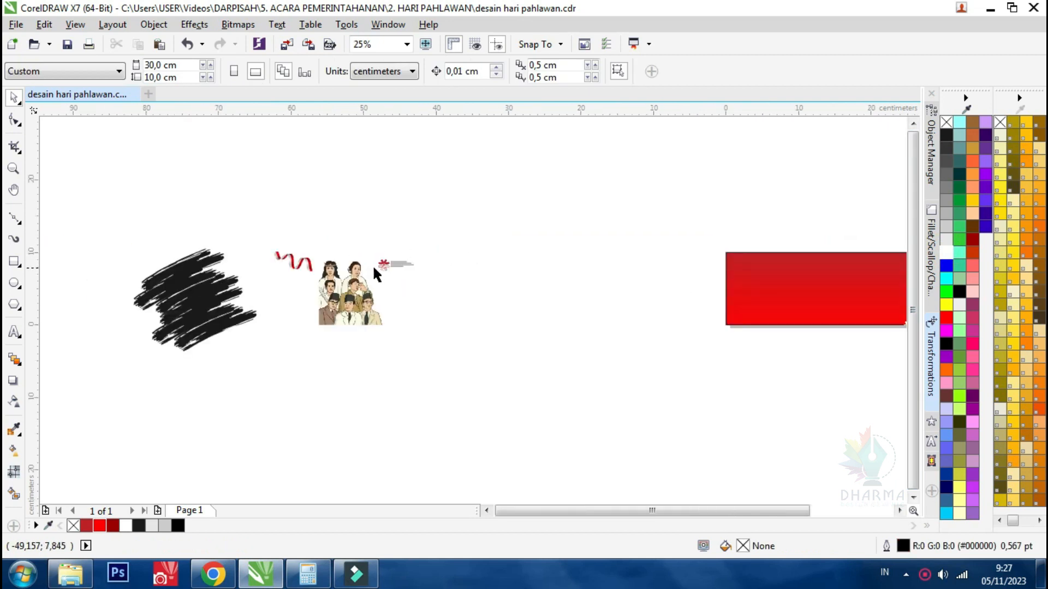
pyautogui.moveTo(334, 306); pyautogui.dragTo(731, 319)
pyautogui.scroll(-1, 724, 298)
pyautogui.keyDown('shift'); pyautogui.click(555, 303); pyautogui.keyUp('shift')
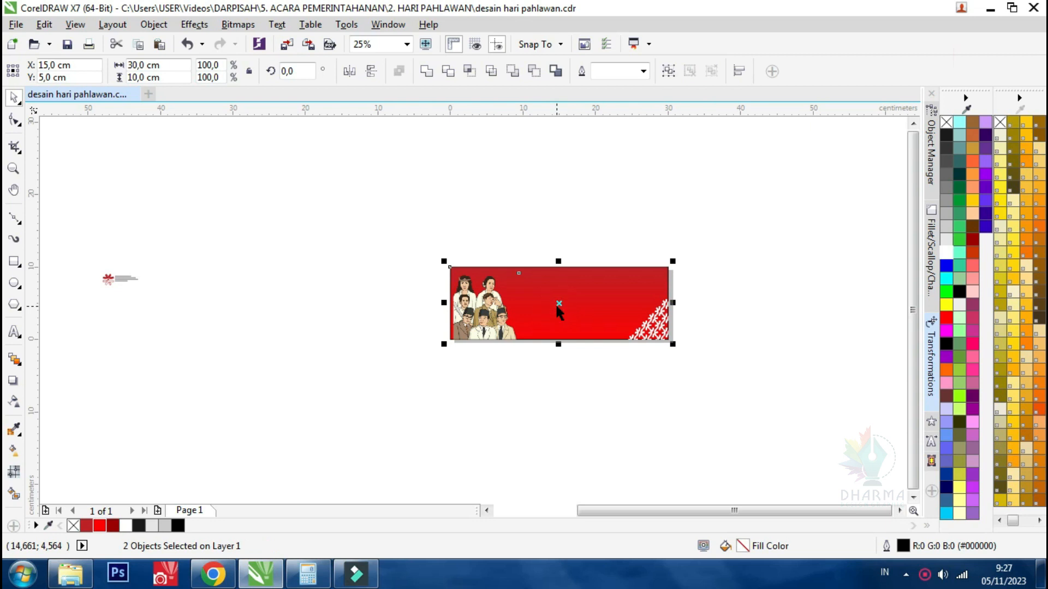
pyautogui.click(435, 358)
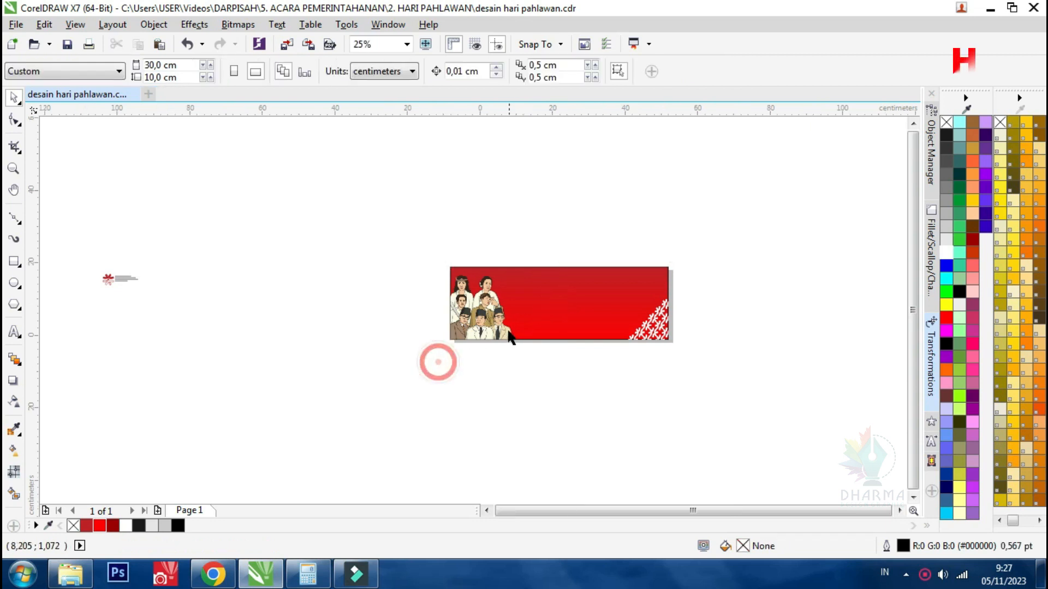
# - Move the black brush-stroke group over the banner's left end, behind the heroes illustration
pyautogui.scroll(-1, 469, 350)
pyautogui.scroll(1, 203, 328)
pyautogui.moveTo(185, 327); pyautogui.dragTo(709, 327)
pyautogui.scroll(-1, 423, 329)
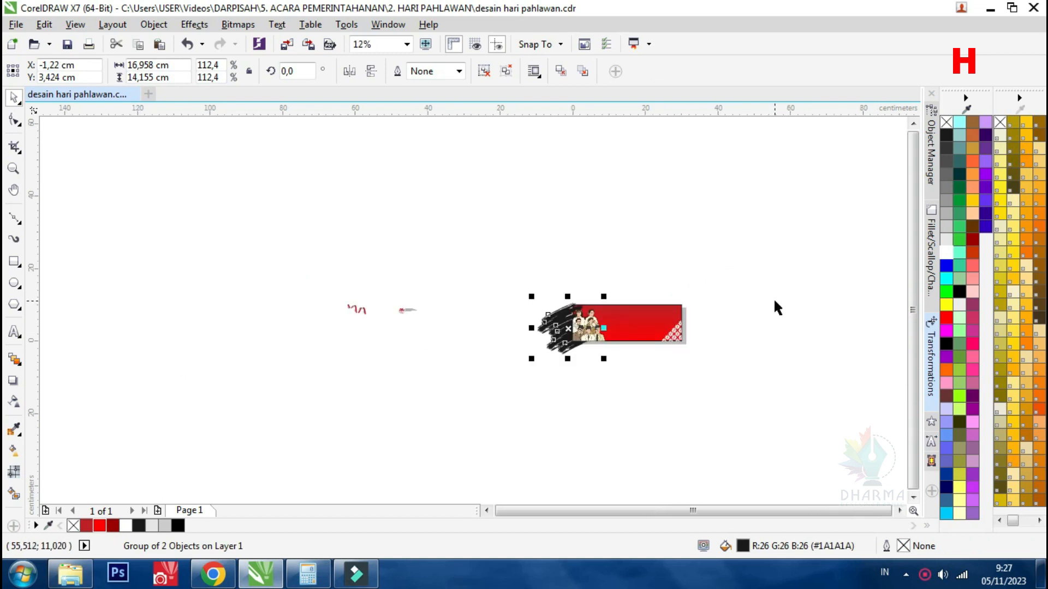
pyautogui.scroll(1, 774, 300)
pyautogui.scroll(1, 406, 365)
pyautogui.moveTo(420, 375); pyautogui.dragTo(453, 373)
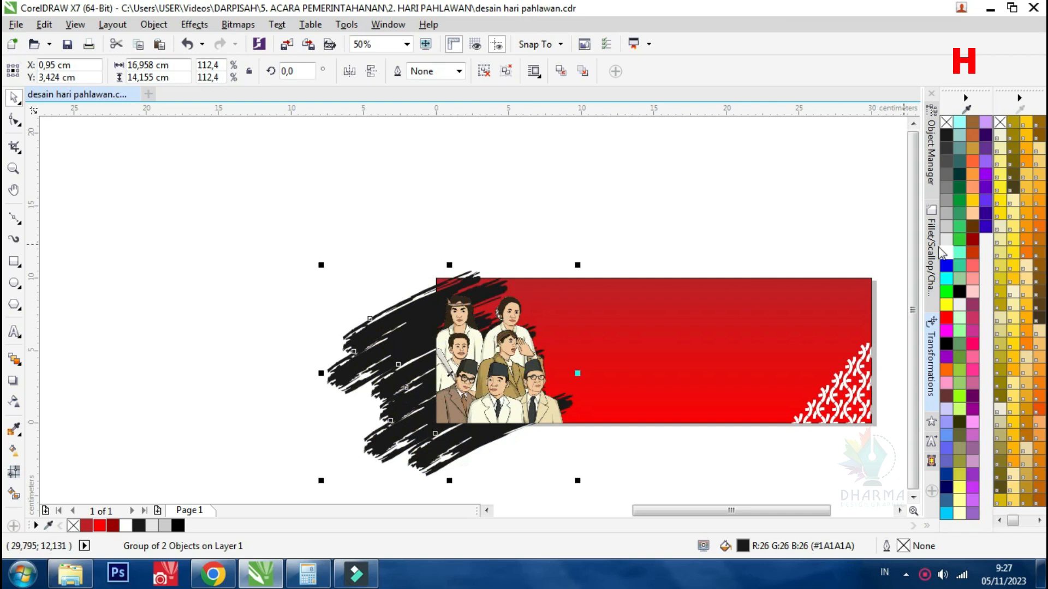
# - Recolour the brush-stroke group white and shift it slightly right, to about X 1.2 cm
pyautogui.click(947, 252)
pyautogui.scroll(-1, 333, 260)
pyautogui.scroll(2, 445, 288)
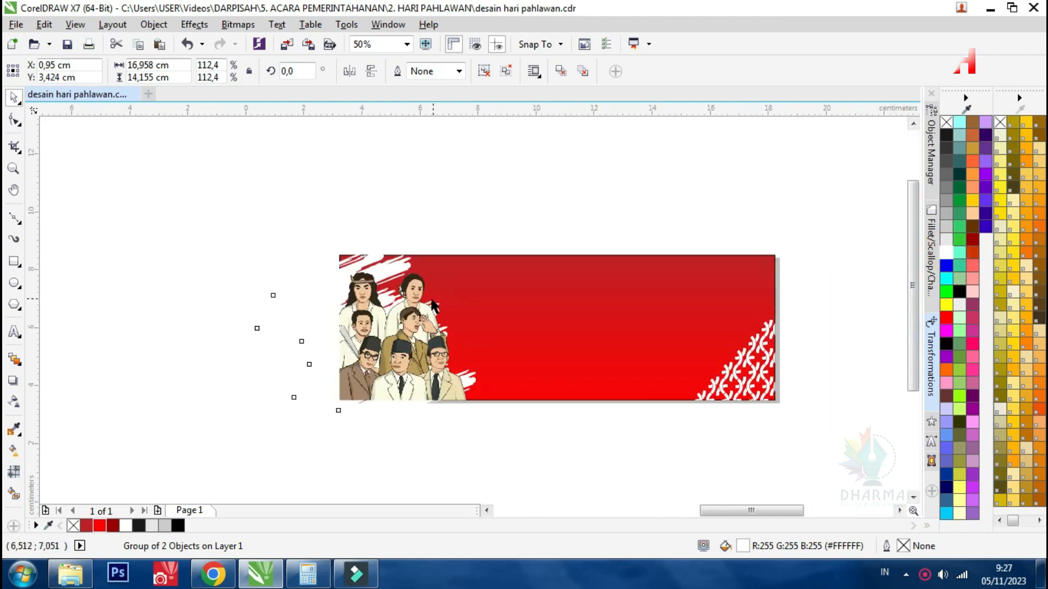
pyautogui.scroll(-1, 273, 385)
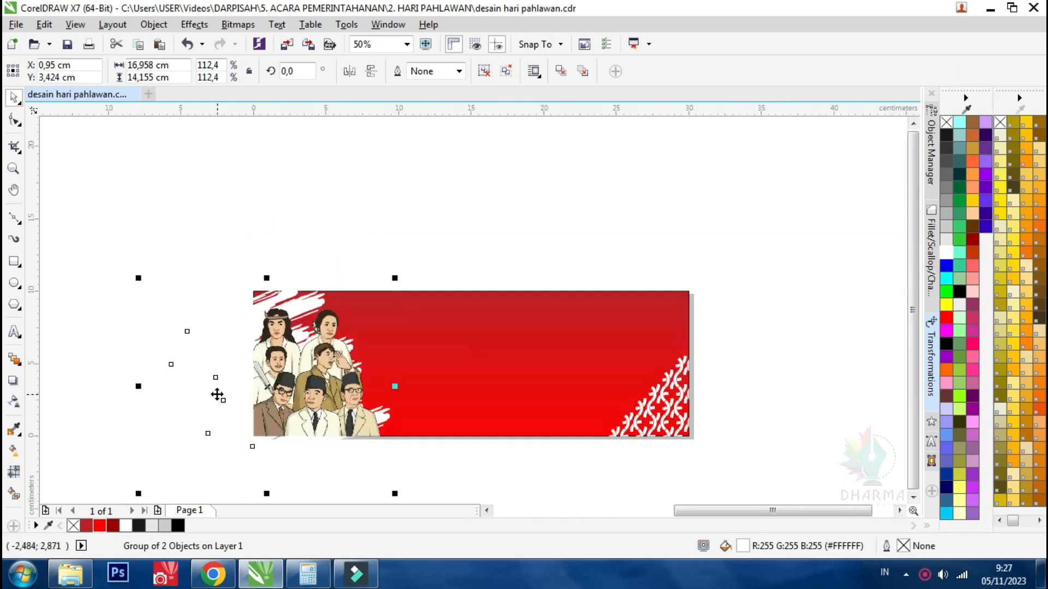
pyautogui.moveTo(222, 395); pyautogui.dragTo(225, 394)
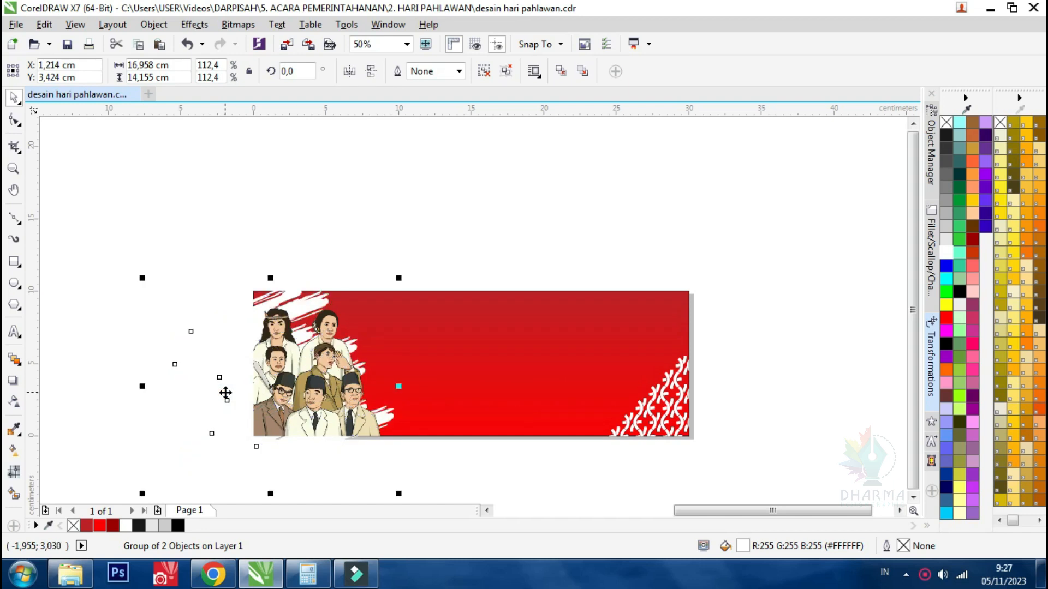
# - PowerClip the white brush-stroke group inside the red rectangle
pyautogui.rightClick(225, 394)
pyautogui.click(281, 162)
pyautogui.click(424, 326)
# - Move the red-and-white ribbon to the banner's upper-right corner and PowerClip it inside the red rectangle
pyautogui.scroll(-2, 479, 242)
pyautogui.scroll(1, 222, 259)
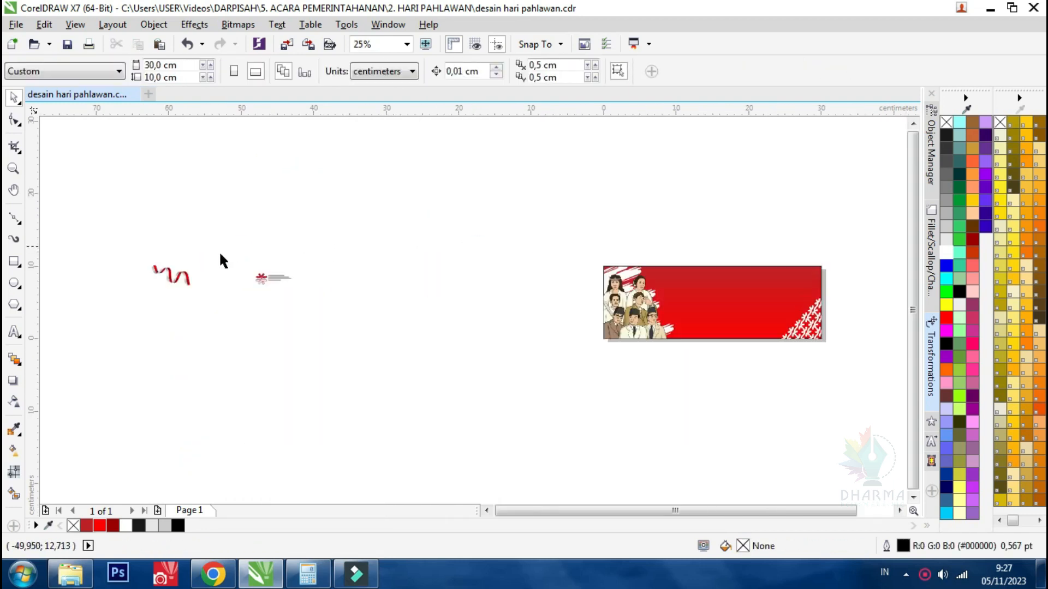
pyautogui.click(172, 274)
pyautogui.scroll(-1, 182, 277)
pyautogui.moveTo(175, 275); pyautogui.dragTo(468, 271)
pyautogui.scroll(3, 503, 277)
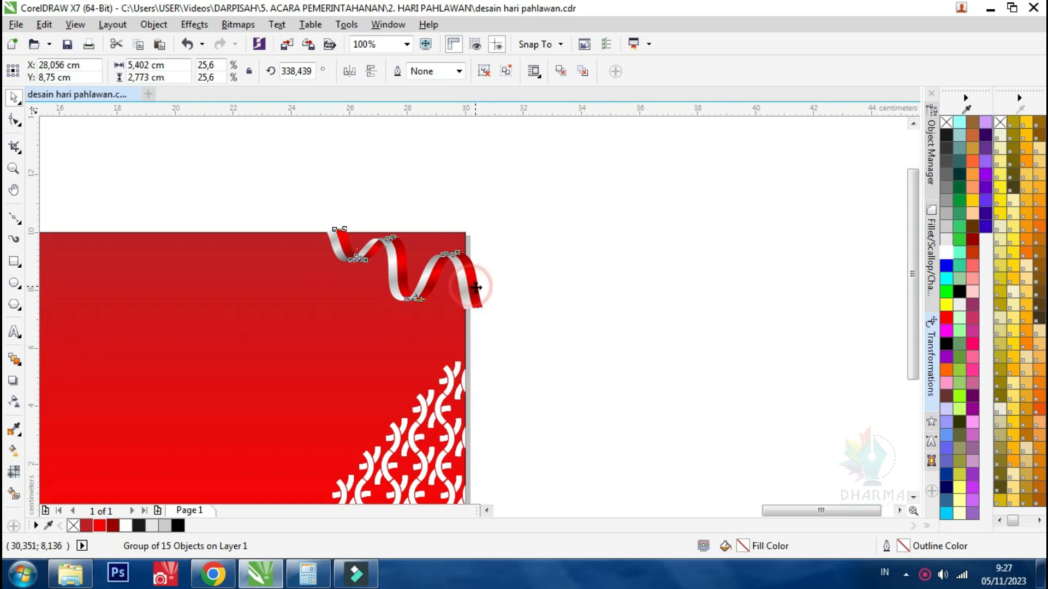
pyautogui.rightClick(470, 287)
pyautogui.click(528, 165)
pyautogui.click(248, 337)
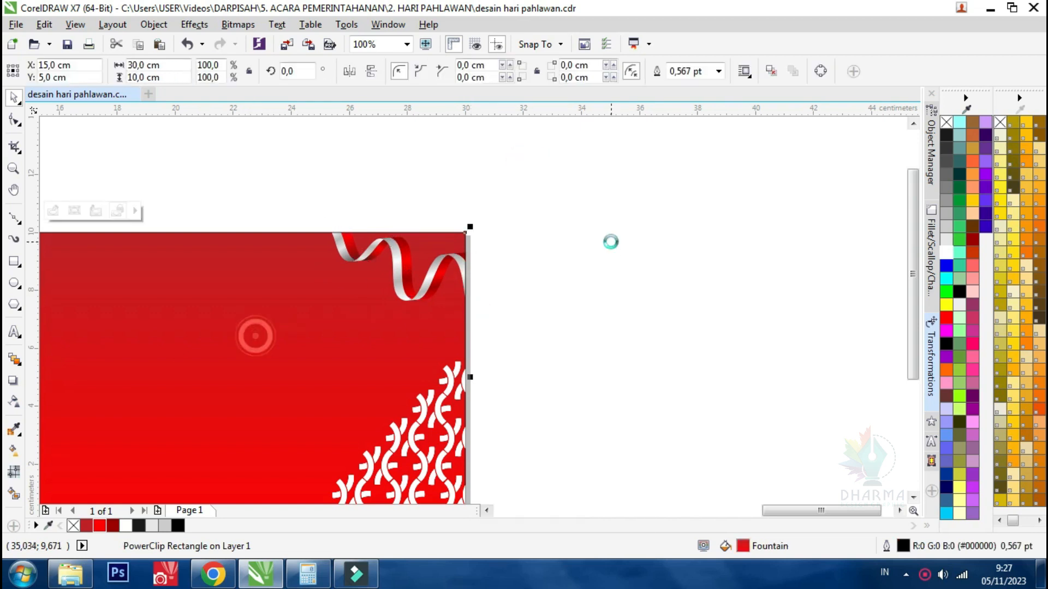
# - Move the small red logo with its grey slogan onto the banner, beside the heroes' heads
pyautogui.scroll(-2, 611, 238)
pyautogui.scroll(-1, 446, 285)
pyautogui.scroll(1, 257, 262)
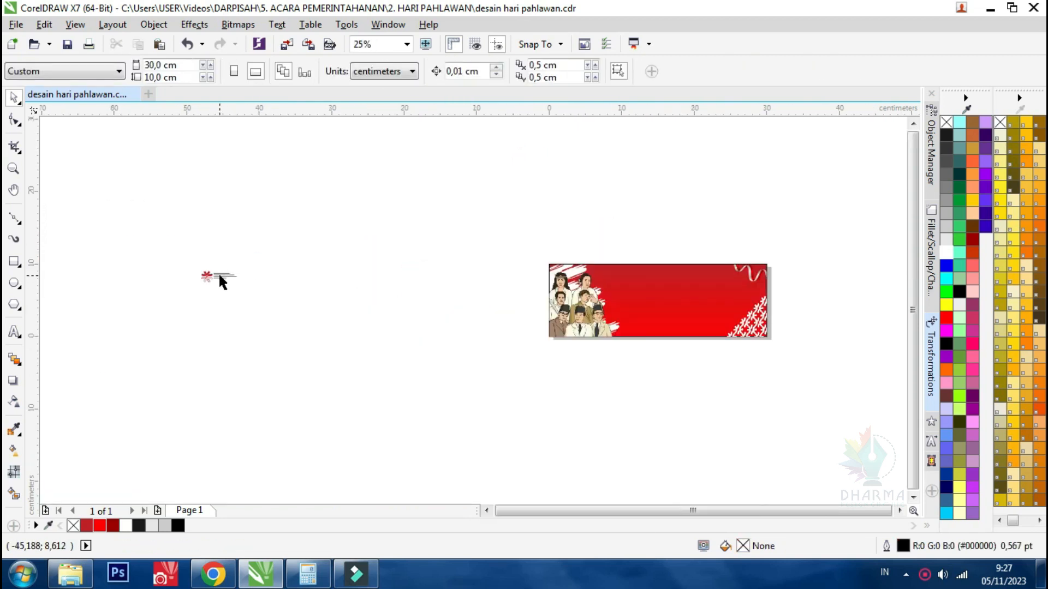
pyautogui.click(216, 277)
pyautogui.moveTo(216, 277); pyautogui.dragTo(539, 293)
pyautogui.scroll(-1, 269, 273)
pyautogui.scroll(1, 168, 283)
pyautogui.scroll(2, 549, 267)
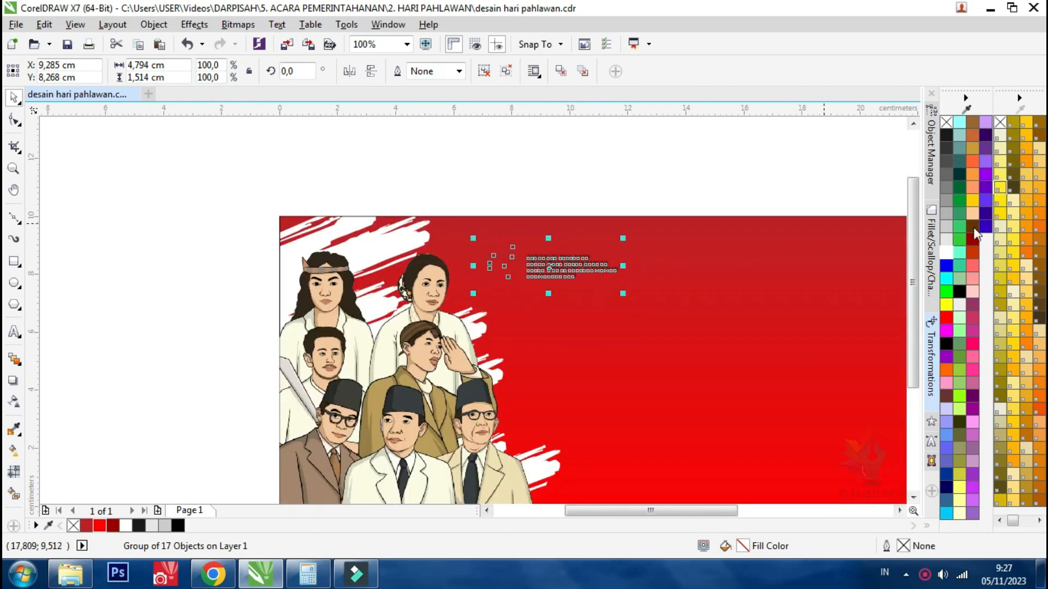
# - Recolour the logo and slogan group white and place it near the banner's upper edge, at about X 9.7 cm, Y 8.6 cm
pyautogui.click(950, 253)
pyautogui.scroll(1, 500, 254)
pyautogui.moveTo(536, 263)
pyautogui.mouseDown()
pyautogui.moveTo(532, 232)
pyautogui.moveTo(536, 263)
pyautogui.mouseUp()
pyautogui.scroll(-1, 437, 219)
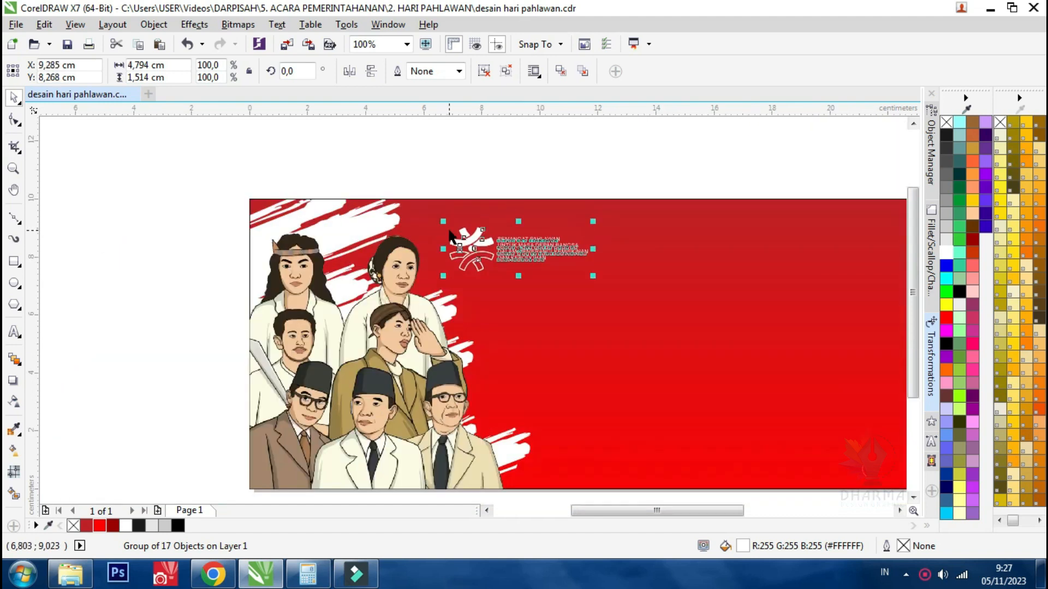
pyautogui.moveTo(471, 240); pyautogui.dragTo(479, 230)
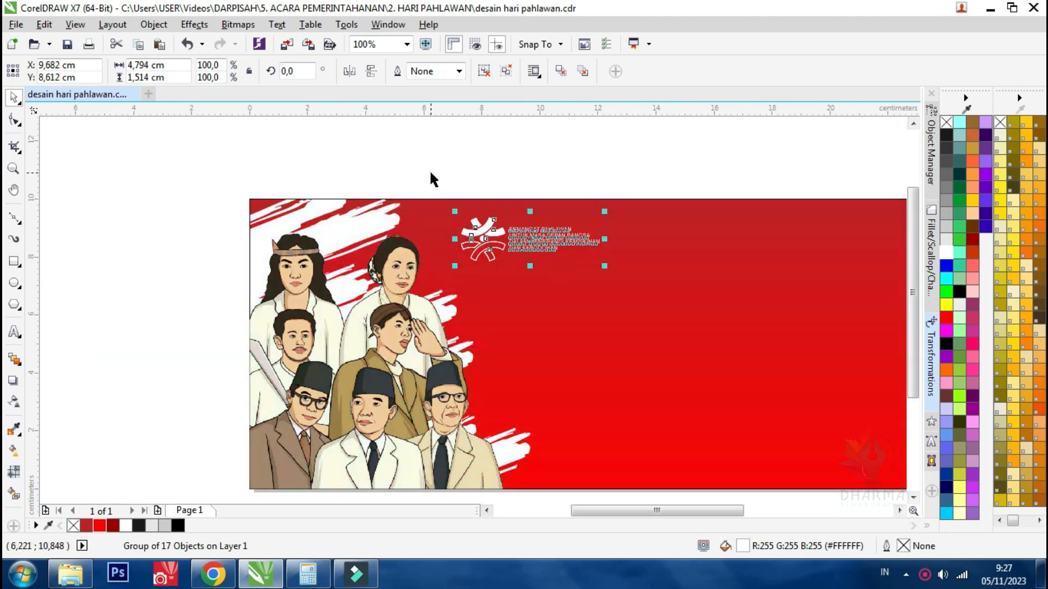
pyautogui.scroll(-1, 429, 170)
pyautogui.click(152, 311)
# - Add three lines of 24 pt Arial artistic text on the banner: SELAMAT, HARI PAHLAWAN, 10 NOVEMBER 2023
pyautogui.click(14, 331)
pyautogui.scroll(1, 620, 251)
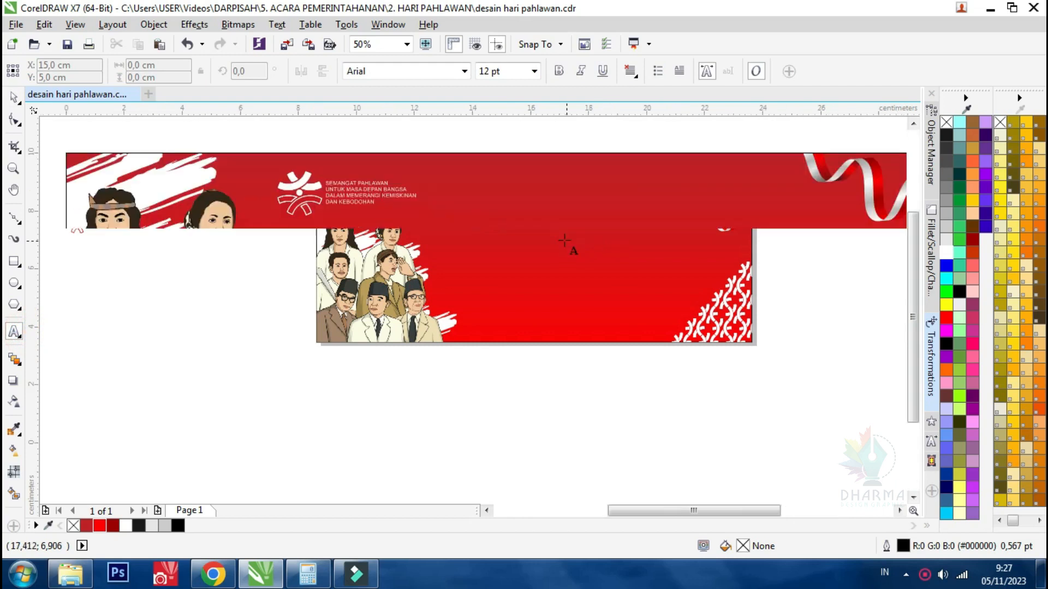
pyautogui.click(512, 273)
pyautogui.write('sela')
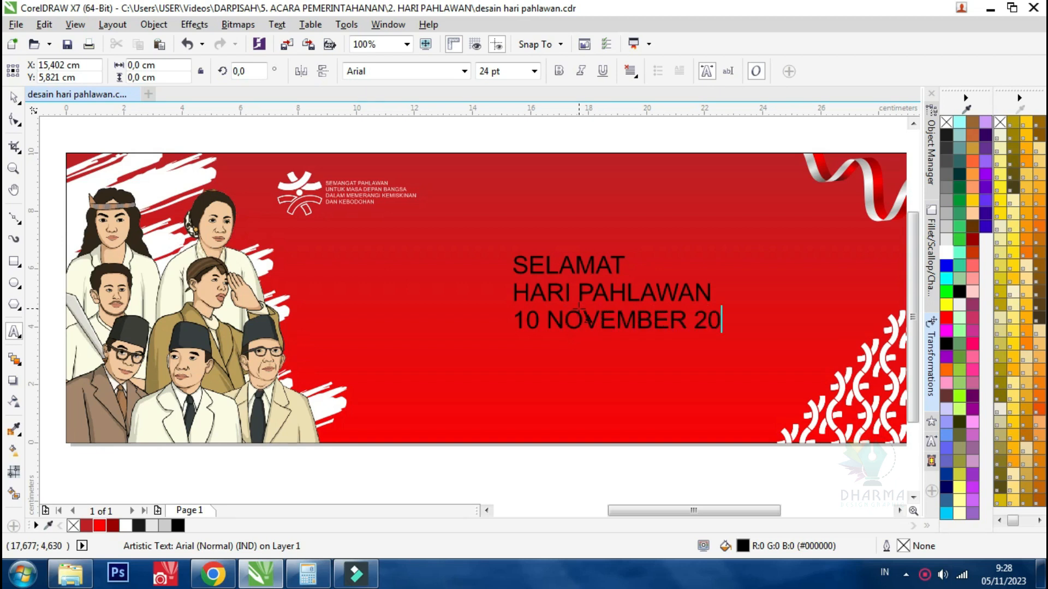
pyautogui.click(14, 97)
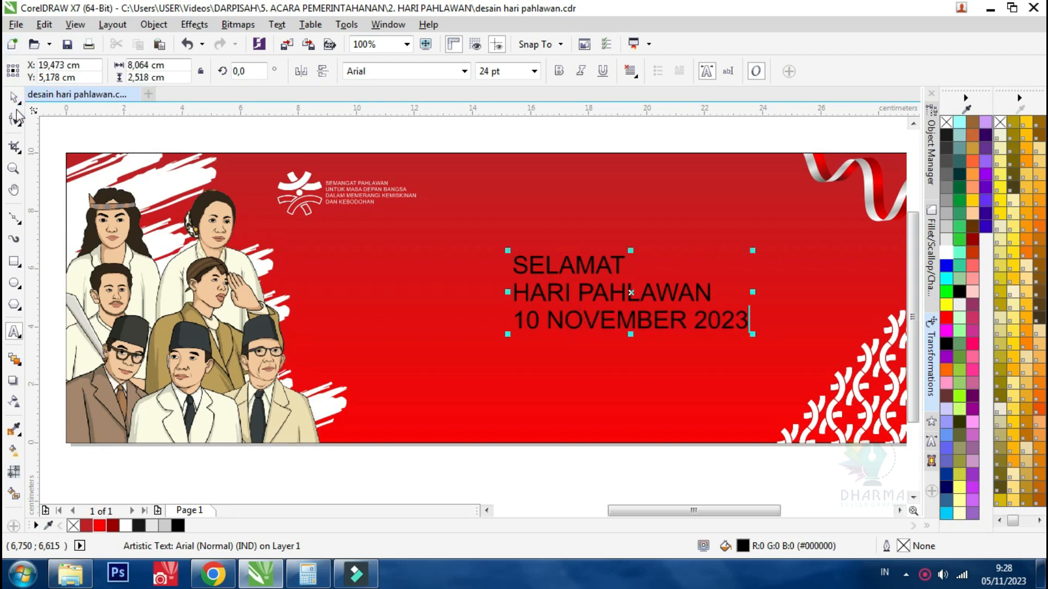
# - Enlarge the greeting text to about 27.9 pt and move it left, to about X 15.9 cm, Y 5.3 cm
pyautogui.moveTo(756, 250); pyautogui.dragTo(778, 247)
pyautogui.scroll(-2, 545, 254)
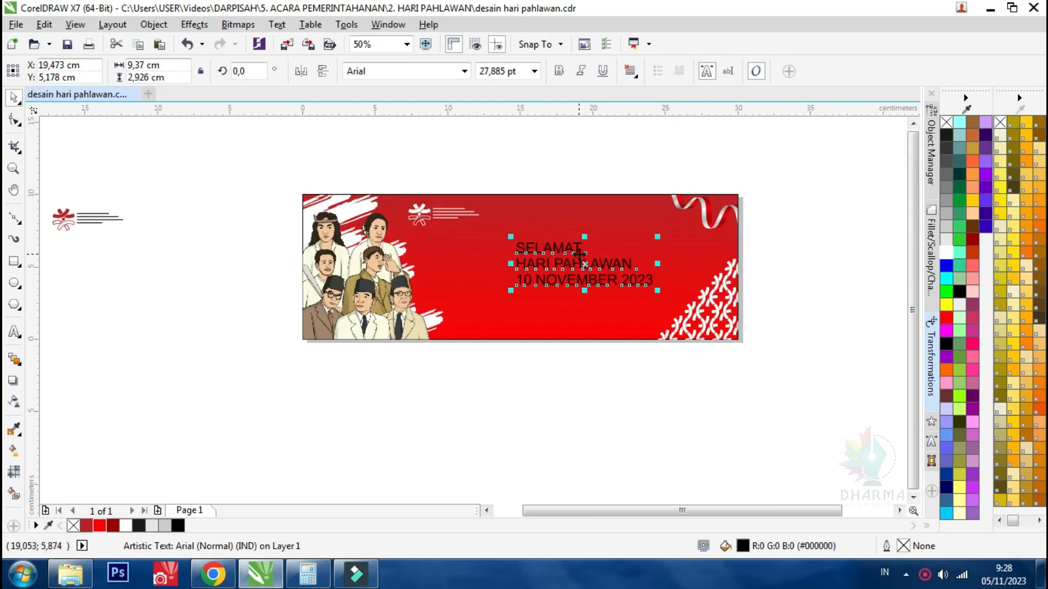
pyautogui.scroll(-1, 431, 228)
pyautogui.scroll(2, 492, 218)
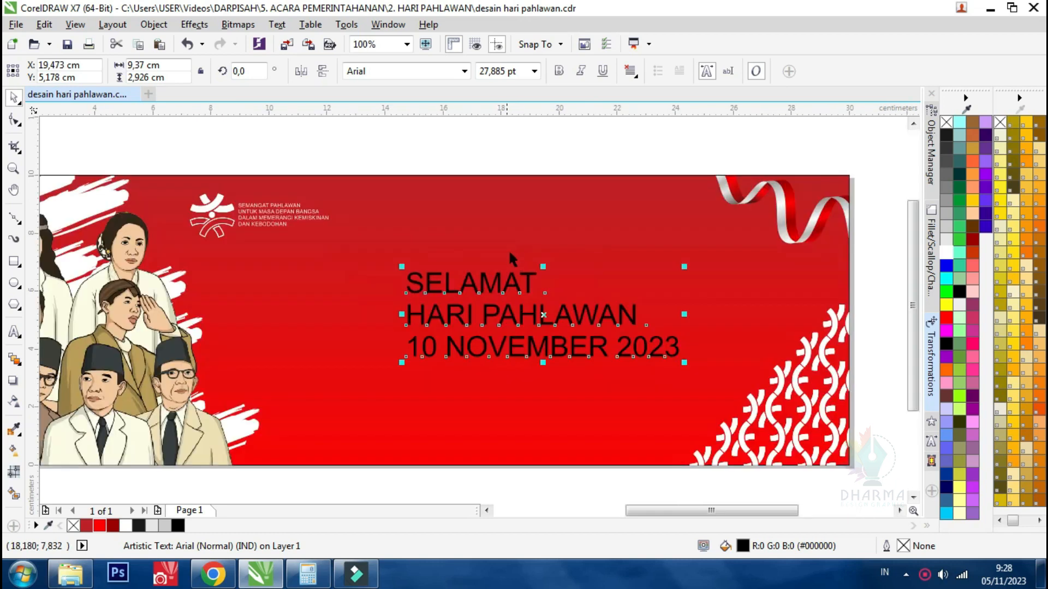
pyautogui.moveTo(491, 284); pyautogui.dragTo(388, 284)
# - Centre-align the three-line greeting text and break it apart into separate lines
pyautogui.click(633, 72)
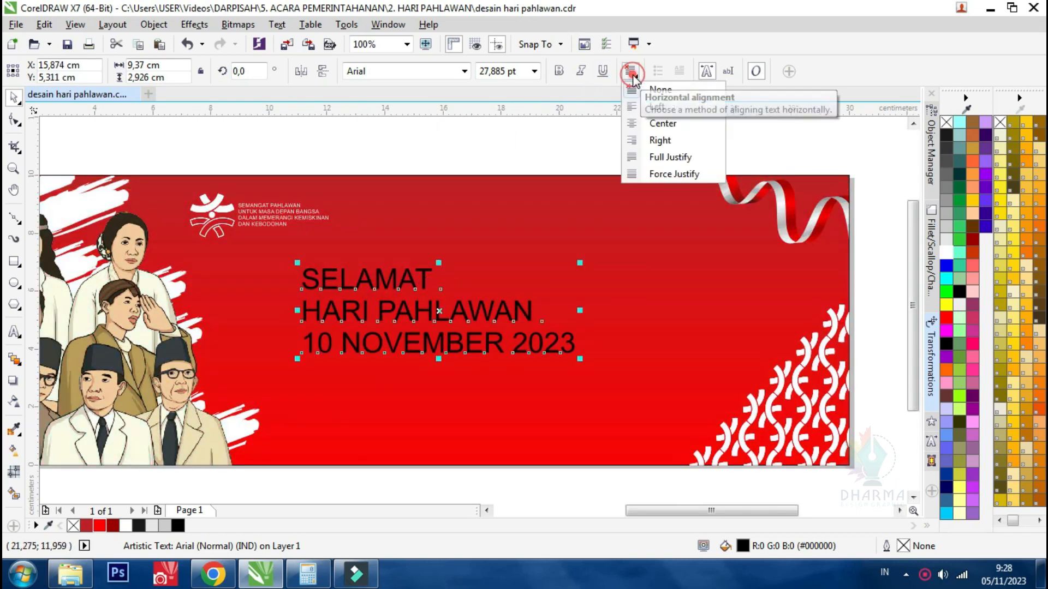
pyautogui.click(652, 122)
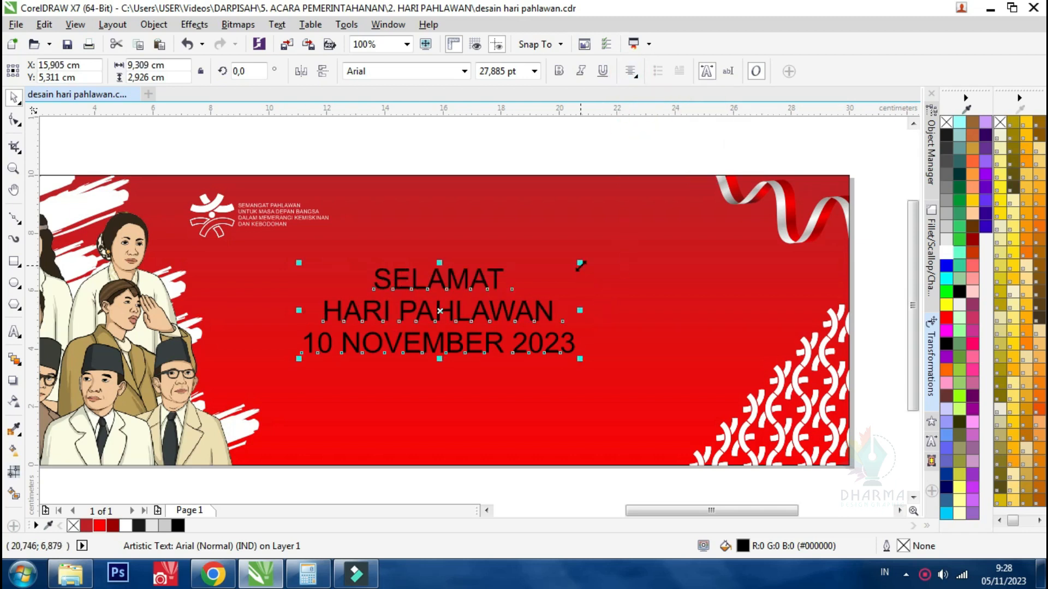
pyautogui.press('Tab')
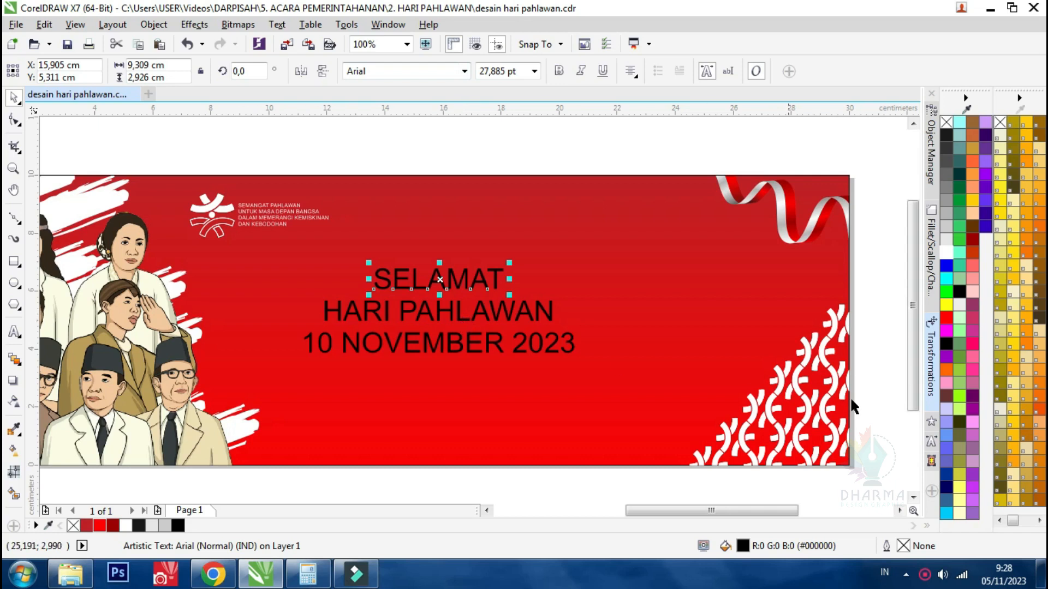
# - Set the three greeting lines in FORMULA-A, enlarge them to about 36.6 pt and place them at about X 17.8 cm, Y 5.4 cm
pyautogui.moveTo(877, 399); pyautogui.dragTo(260, 232)
pyautogui.click(464, 71)
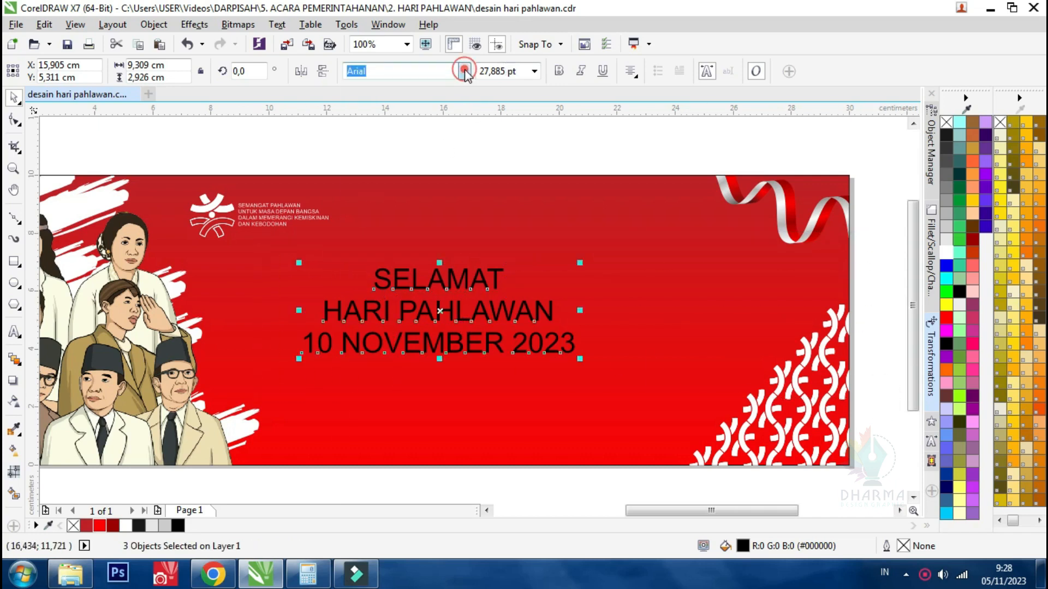
pyautogui.click(414, 133)
pyautogui.moveTo(580, 264); pyautogui.dragTo(622, 250)
pyautogui.moveTo(483, 320); pyautogui.dragTo(503, 320)
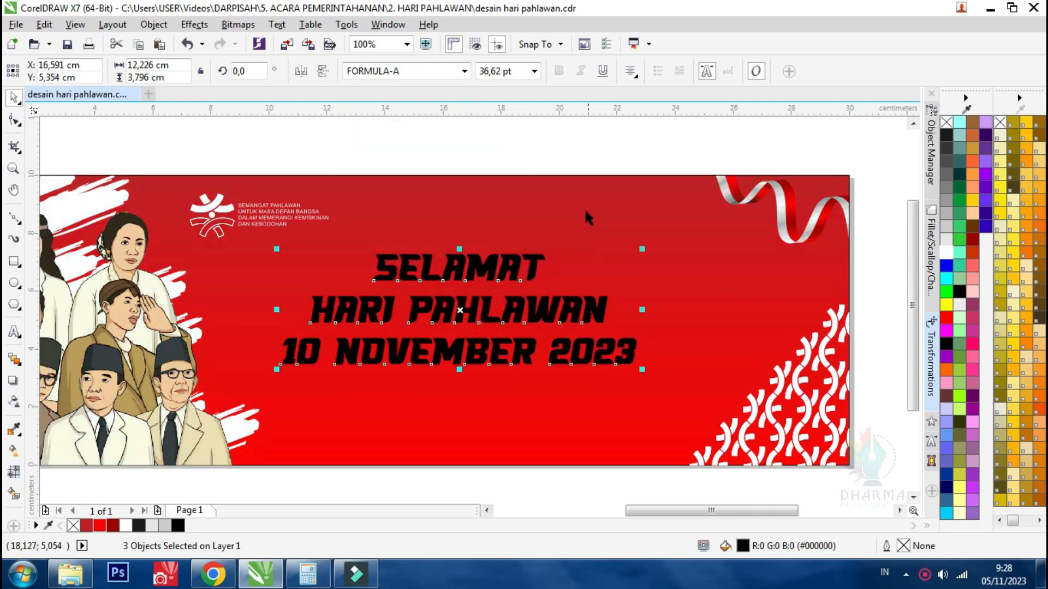
pyautogui.moveTo(513, 279); pyautogui.dragTo(569, 164)
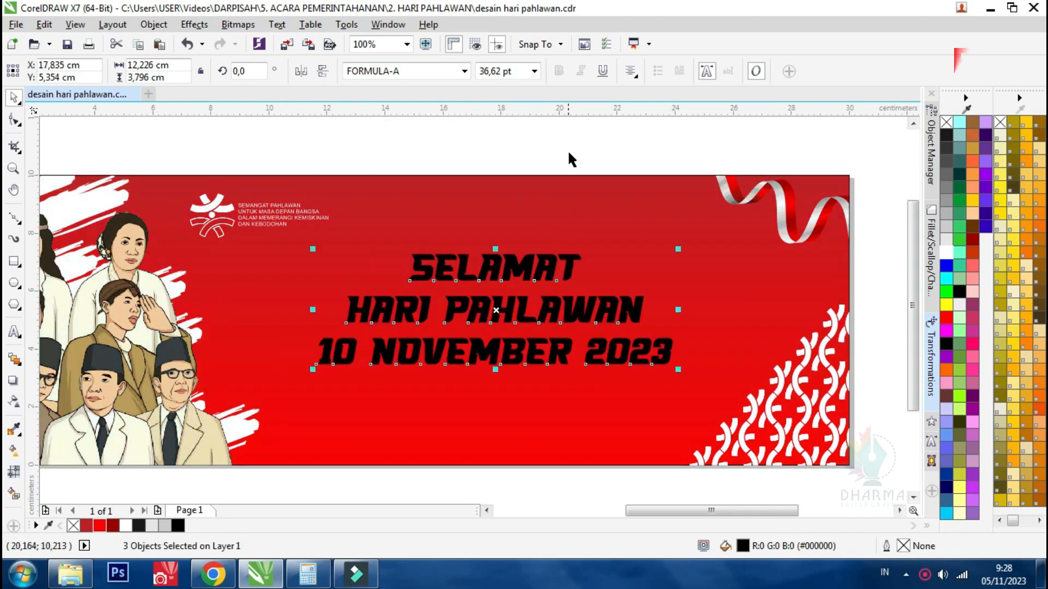
pyautogui.click(567, 154)
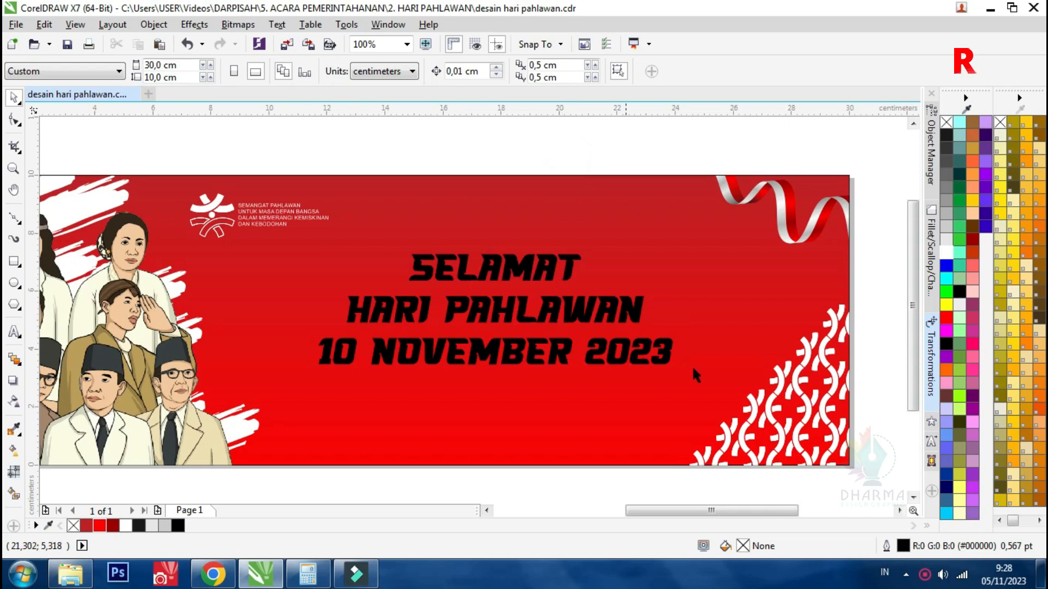
# - Fill all three greeting lines with white
pyautogui.moveTo(856, 406); pyautogui.dragTo(309, 234)
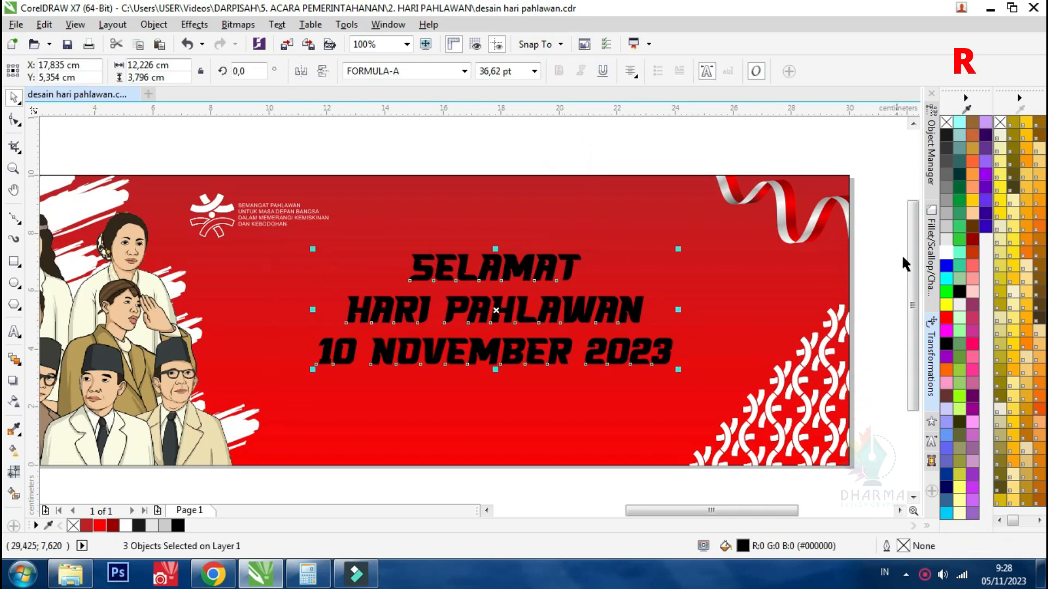
pyautogui.click(946, 253)
pyautogui.click(715, 289)
pyautogui.click(604, 315)
pyautogui.click(649, 350)
pyautogui.click(671, 368)
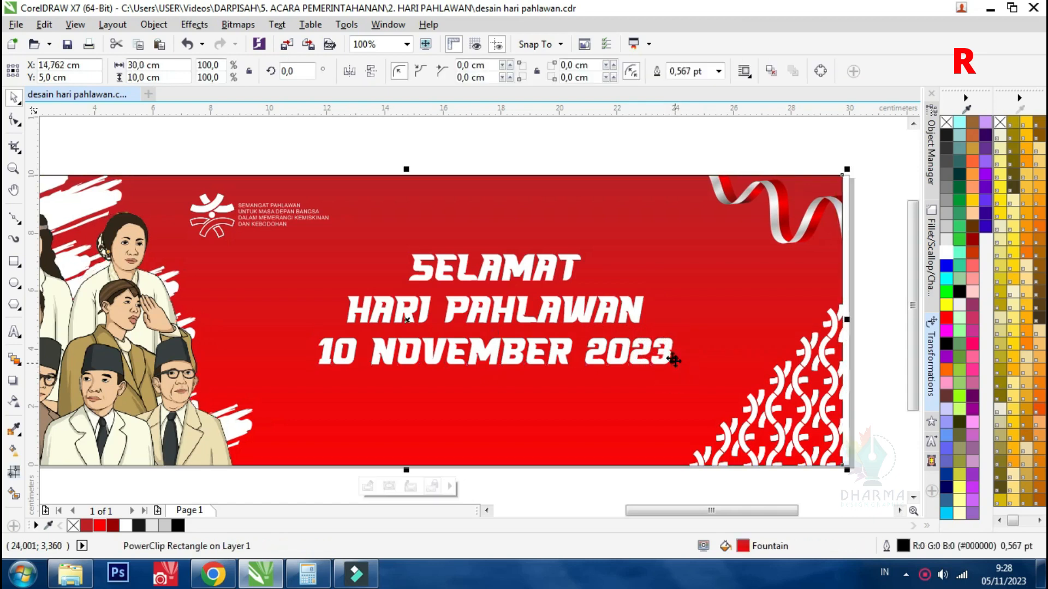
pyautogui.hotkey('ctrl', 'z')
# - Shrink the date line to about 26.9 pt and enlarge HARI PAHLAWAN so it dominates the greeting
pyautogui.moveTo(677, 374); pyautogui.dragTo(592, 372)
pyautogui.click(524, 316)
pyautogui.moveTo(633, 320); pyautogui.dragTo(743, 364)
pyautogui.moveTo(522, 308); pyautogui.dragTo(523, 312)
pyautogui.click(517, 357)
pyautogui.moveTo(516, 357); pyautogui.dragTo(624, 385)
# - Enlarge SELAMAT above the main line and scale HARI PAHLAWAN up to about 68.8 pt
pyautogui.click(534, 270)
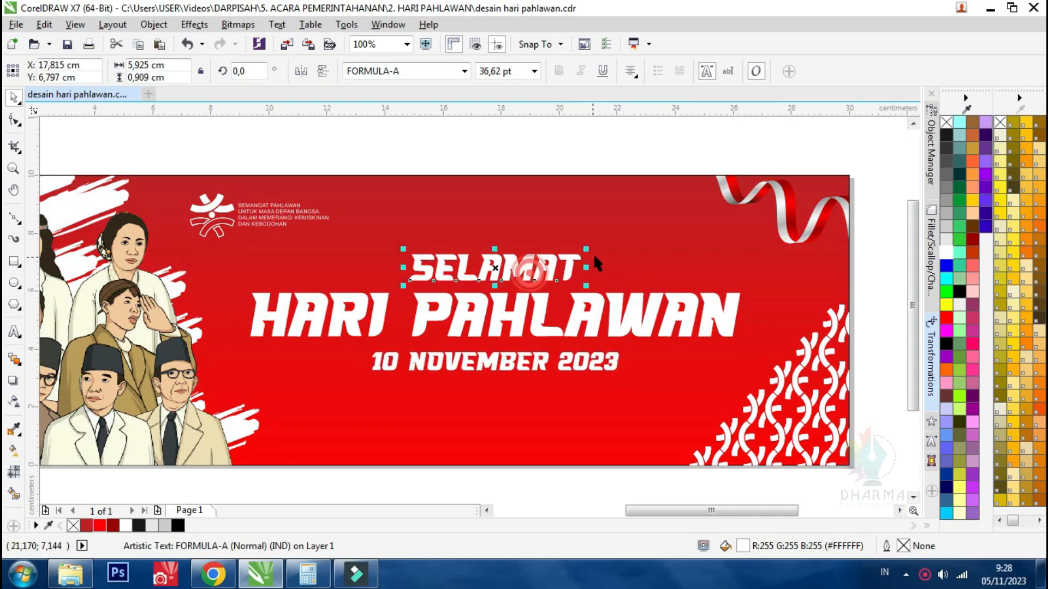
pyautogui.moveTo(591, 250); pyautogui.dragTo(625, 234)
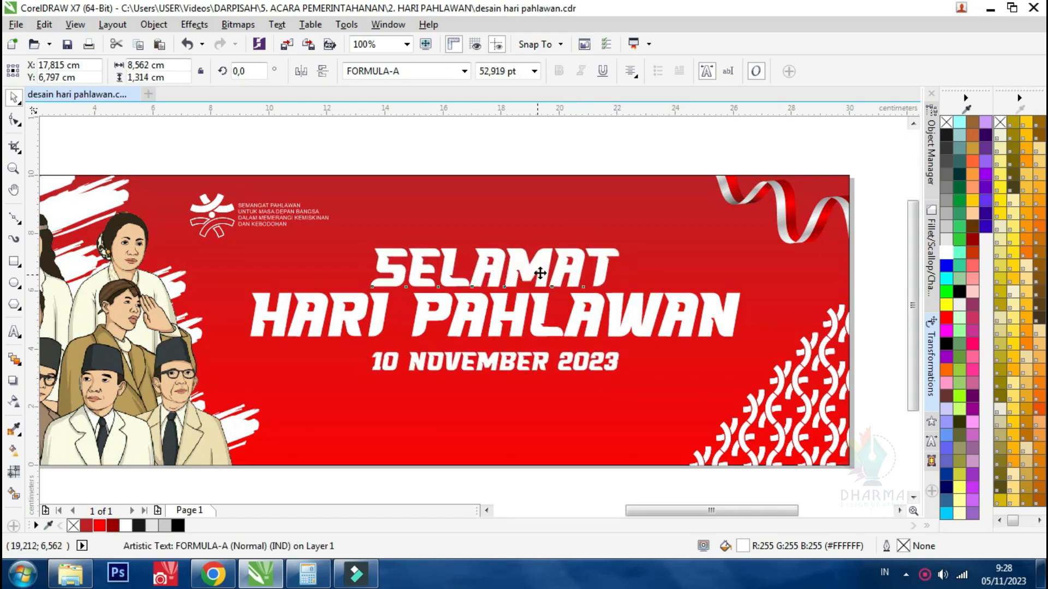
pyautogui.moveTo(625, 284); pyautogui.dragTo(608, 280)
pyautogui.click(598, 306)
pyautogui.moveTo(747, 290); pyautogui.dragTo(739, 286)
# - Move the three greeting lines down together to about X 17.8 cm, Y 5.1 cm, and fine-tune their vertical positions
pyautogui.press('F3')
pyautogui.click(713, 324)
pyautogui.moveTo(748, 355); pyautogui.dragTo(350, 259)
pyautogui.scroll(1, 476, 303)
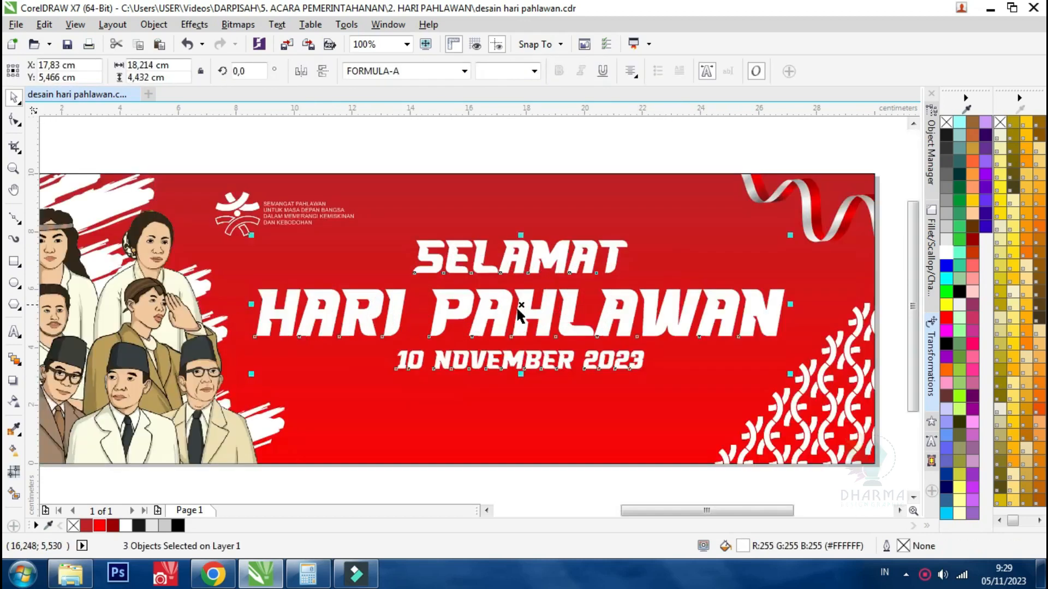
pyautogui.moveTo(522, 311); pyautogui.dragTo(523, 324)
pyautogui.scroll(1, 524, 324)
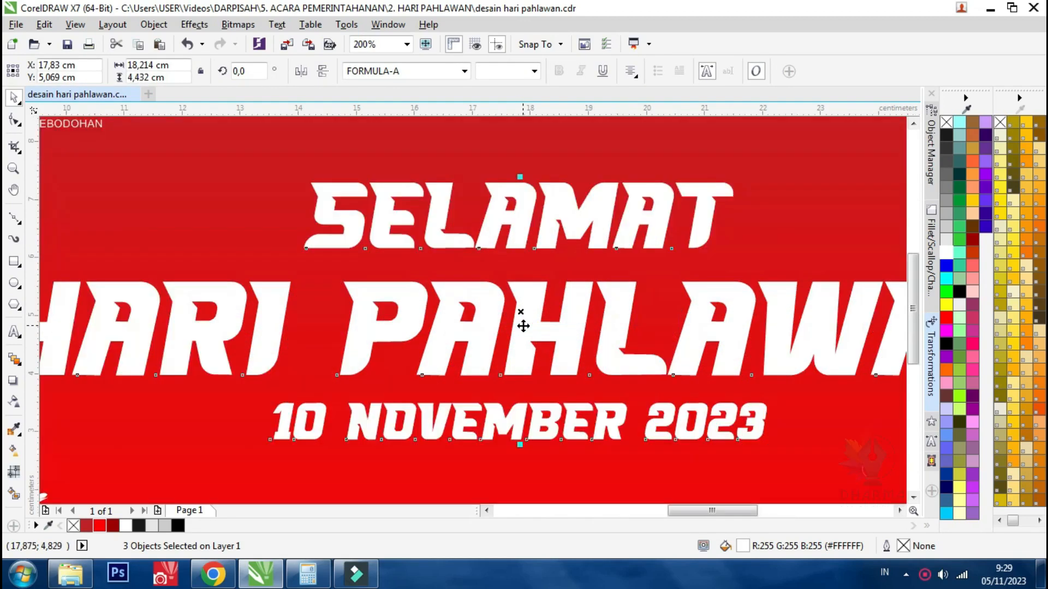
pyautogui.scroll(-1, 523, 324)
pyautogui.moveTo(516, 241); pyautogui.dragTo(516, 232)
pyautogui.moveTo(522, 326)
pyautogui.mouseDown()
pyautogui.moveTo(494, 322)
pyautogui.moveTo(520, 334)
pyautogui.mouseUp()
pyautogui.click(886, 268)
pyautogui.scroll(-1, 492, 242)
pyautogui.scroll(1, 535, 290)
# - Enlarge the date line slightly and recentre it beneath HARI PAHLAWAN
pyautogui.click(499, 322)
pyautogui.scroll(1, 499, 321)
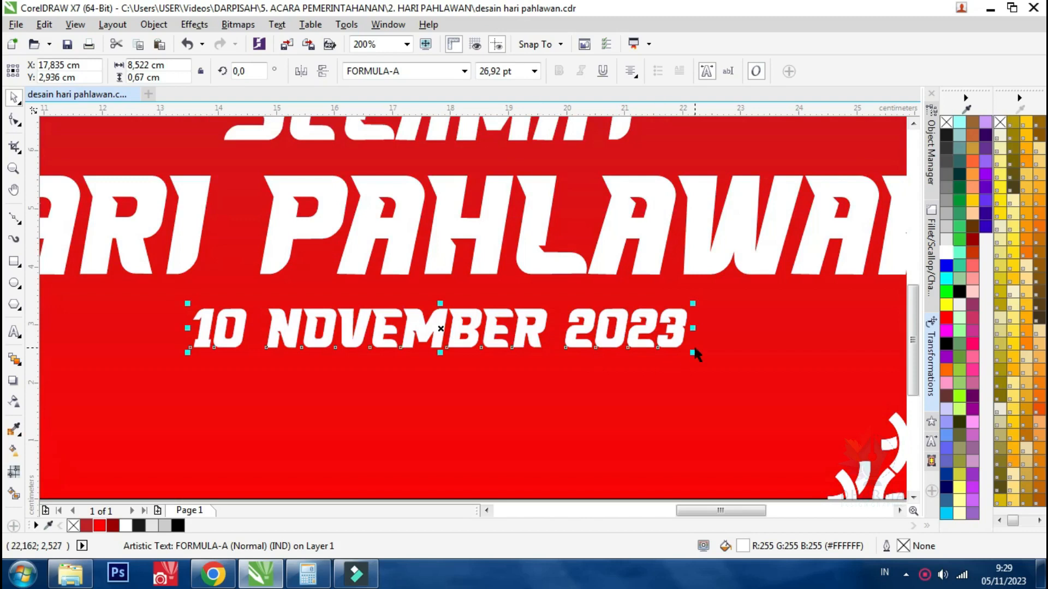
pyautogui.moveTo(692, 353); pyautogui.dragTo(705, 356)
pyautogui.moveTo(499, 328); pyautogui.dragTo(497, 333)
pyautogui.scroll(-1, 497, 333)
# - Add an inside contour to the HARI PAHLAWAN letters and break it apart from the text
pyautogui.click(469, 281)
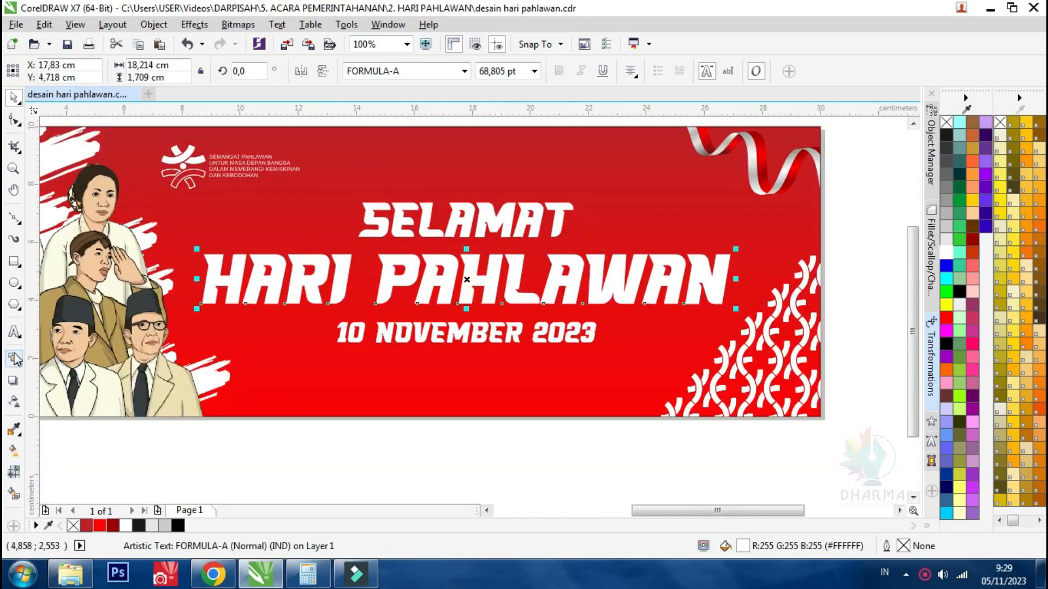
pyautogui.click(14, 360)
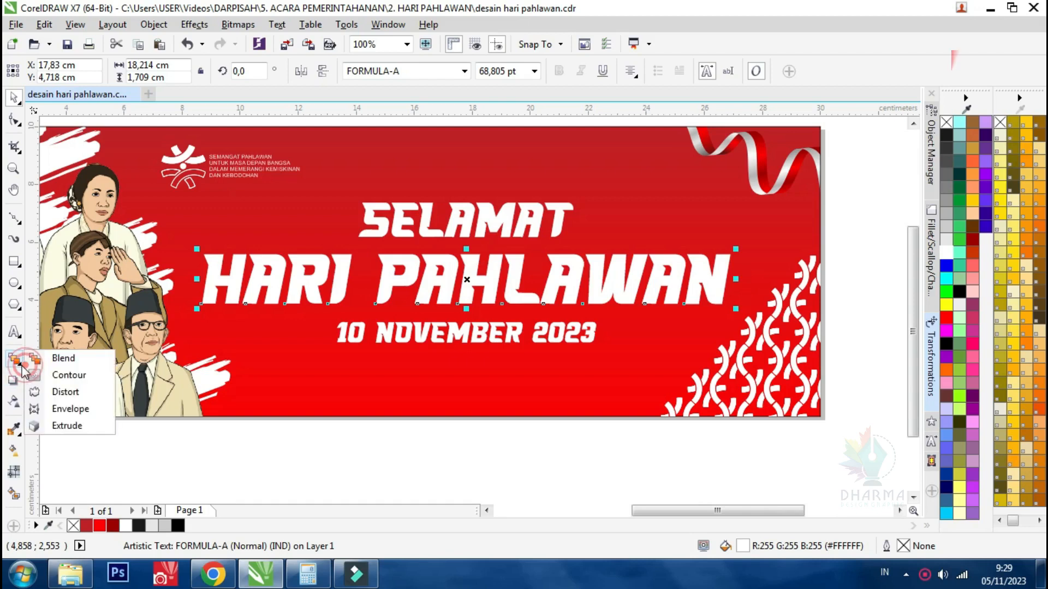
pyautogui.click(58, 374)
pyautogui.scroll(1, 406, 256)
pyautogui.moveTo(379, 257); pyautogui.dragTo(376, 258)
pyautogui.hotkey('ctrl', 'k')
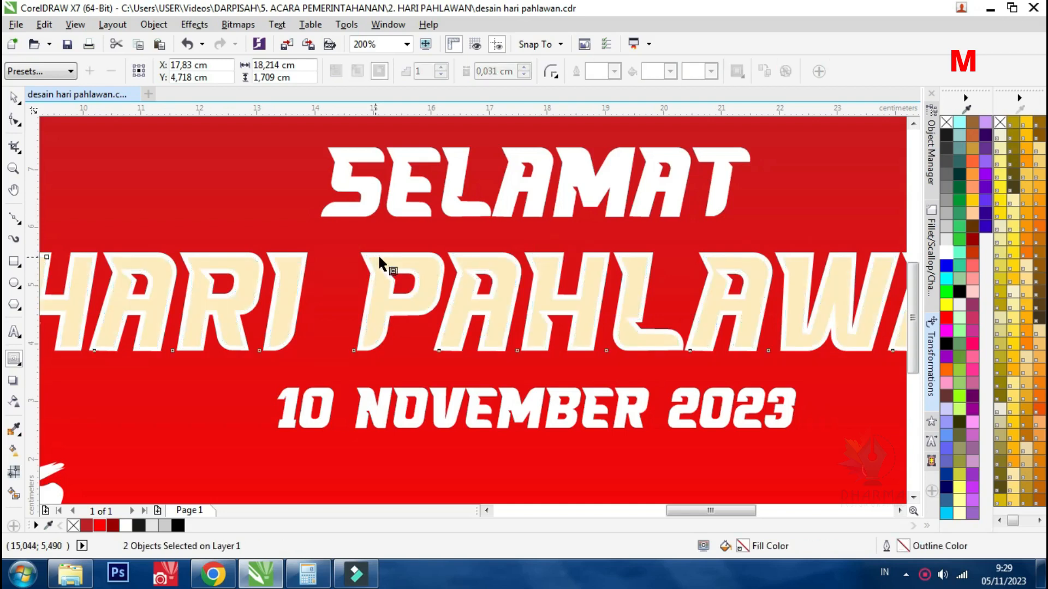
# - Fill the separated inner contour of HARI PAHLAWAN with light grey #CCCCCC
pyautogui.click(15, 98)
pyautogui.scroll(2, 363, 265)
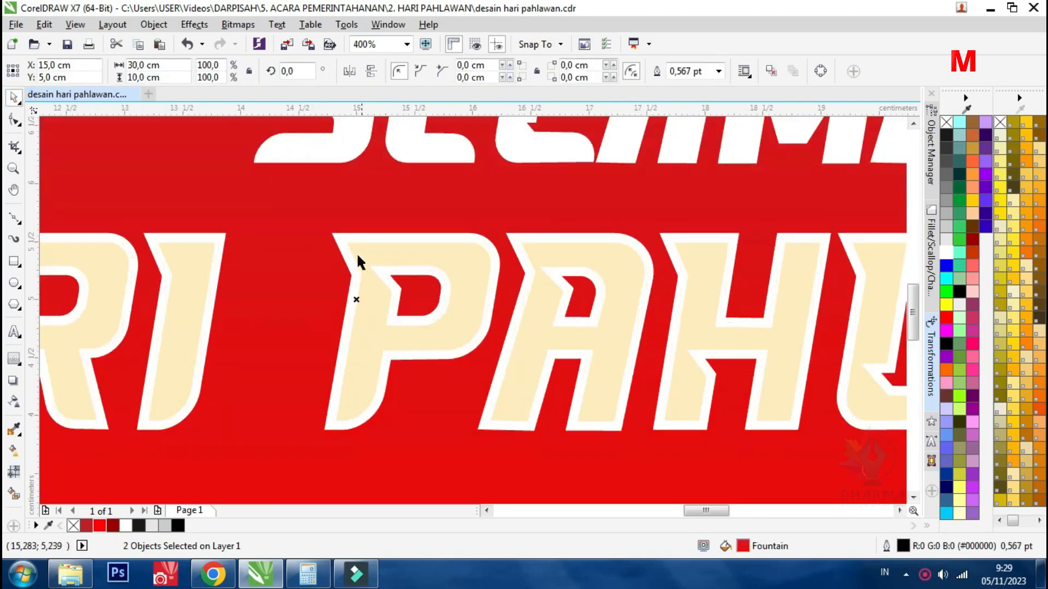
pyautogui.click(345, 236)
pyautogui.hotkey('ctrl', 'q')
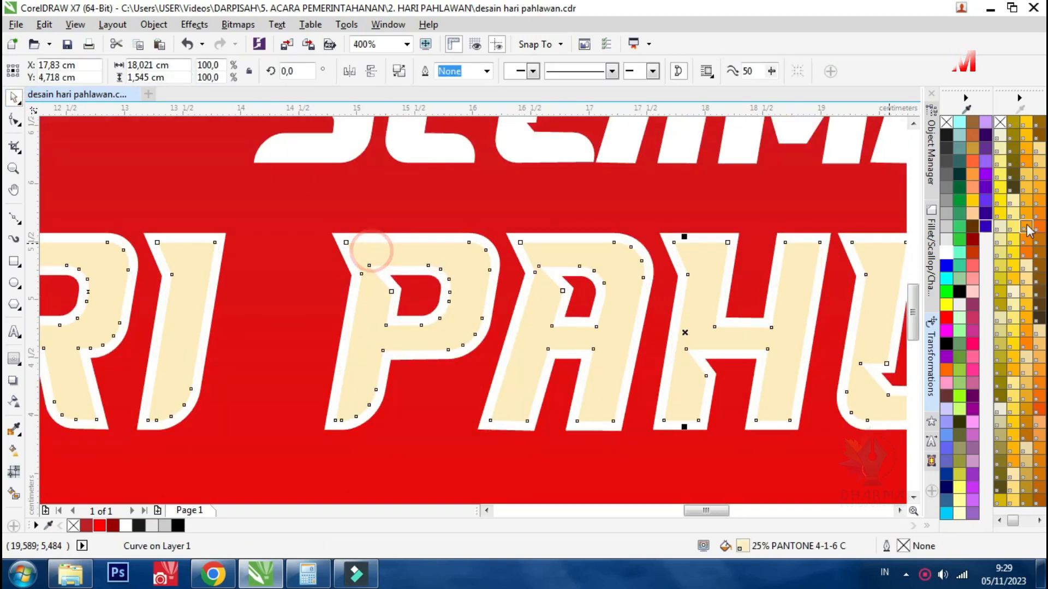
pyautogui.click(948, 229)
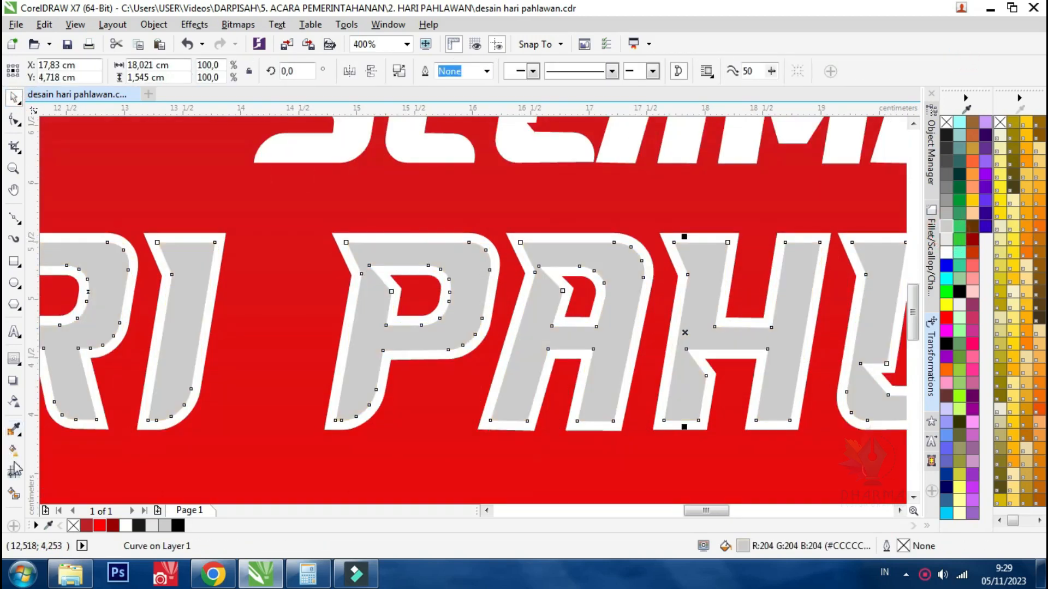
# - Apply a -90° linear transparency to the grey contour so it fades out from the middle towards the letters' bases
pyautogui.click(14, 404)
pyautogui.scroll(-2, 433, 328)
pyautogui.moveTo(554, 311); pyautogui.dragTo(558, 348)
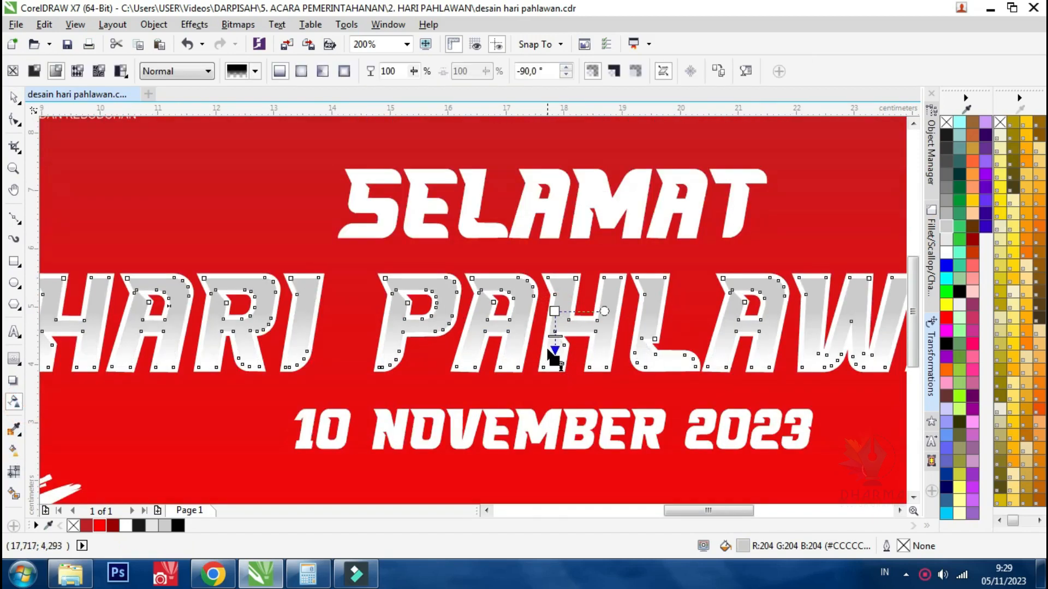
pyautogui.scroll(2, 549, 348)
pyautogui.moveTo(568, 356); pyautogui.dragTo(562, 320)
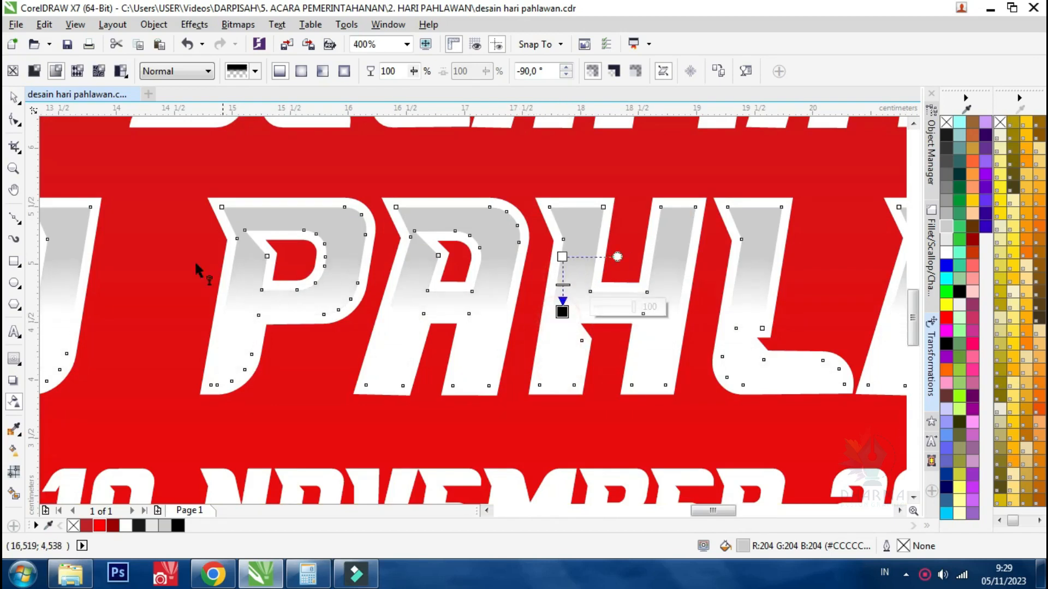
pyautogui.click(14, 97)
pyautogui.scroll(-2, 320, 222)
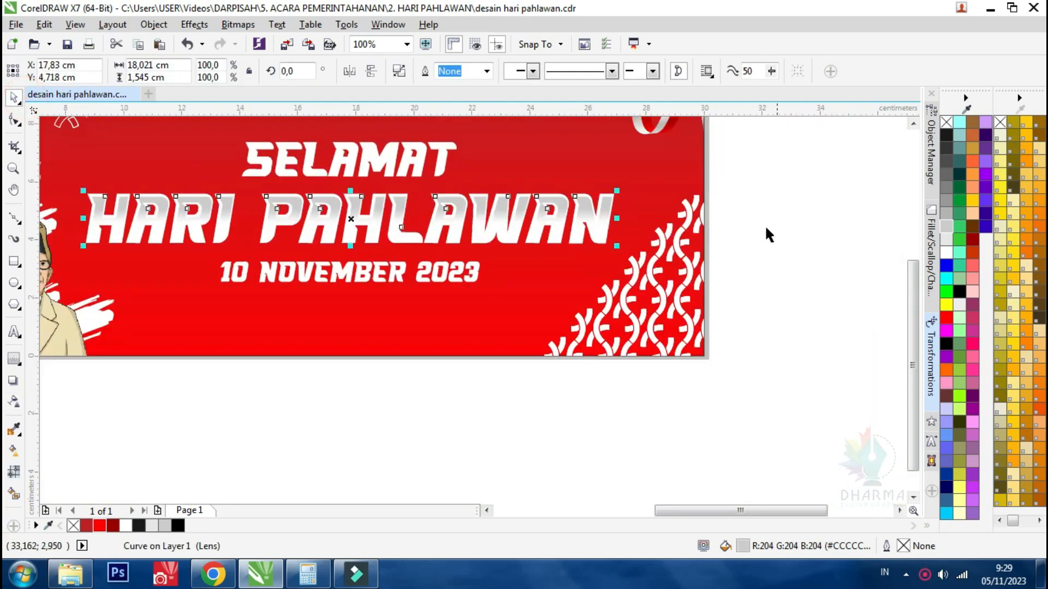
pyautogui.click(753, 208)
pyautogui.scroll(-1, 754, 208)
pyautogui.scroll(1, 57, 228)
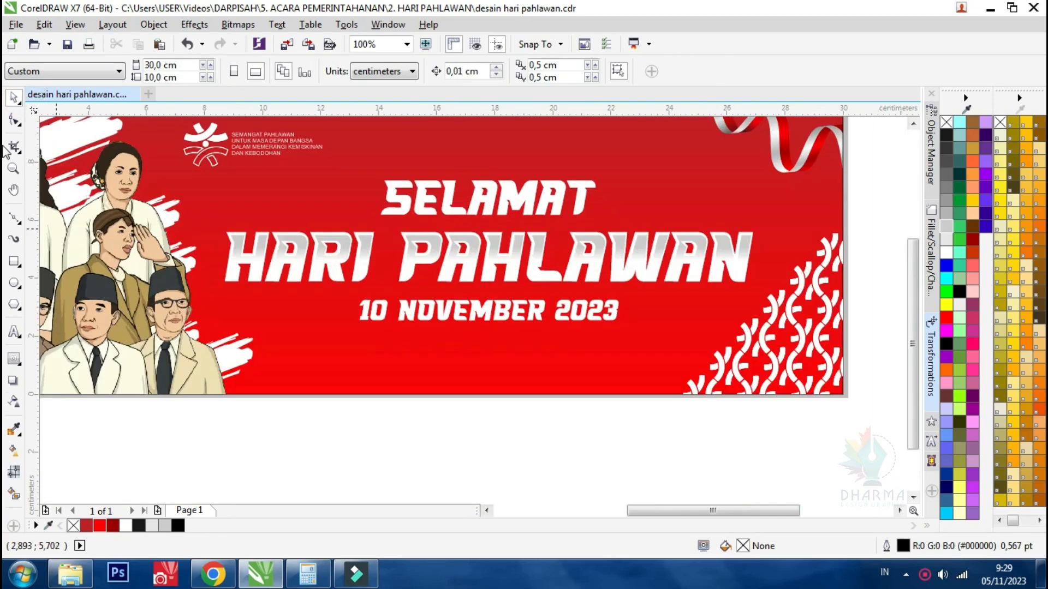
# - Draw a thin rectangle about 3.43 × 0.19 cm just after the year 2023 in the date line
pyautogui.click(13, 261)
pyautogui.scroll(1, 606, 310)
pyautogui.moveTo(582, 310); pyautogui.dragTo(780, 319)
pyautogui.click(14, 119)
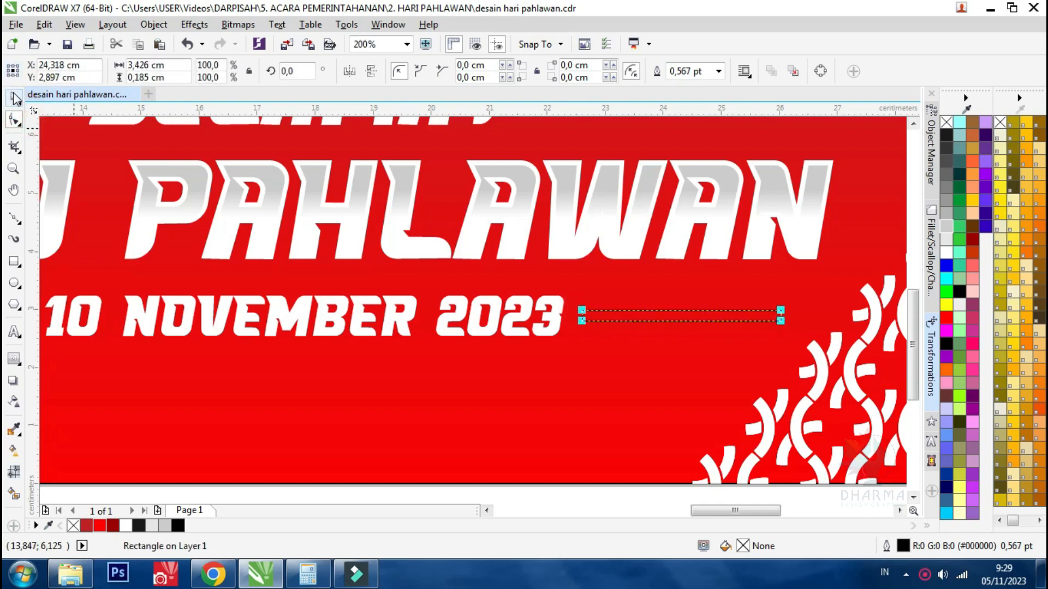
pyautogui.click(14, 97)
# - Convert the thin rectangle to curves and fill it white with no outline
pyautogui.rightClick(741, 319)
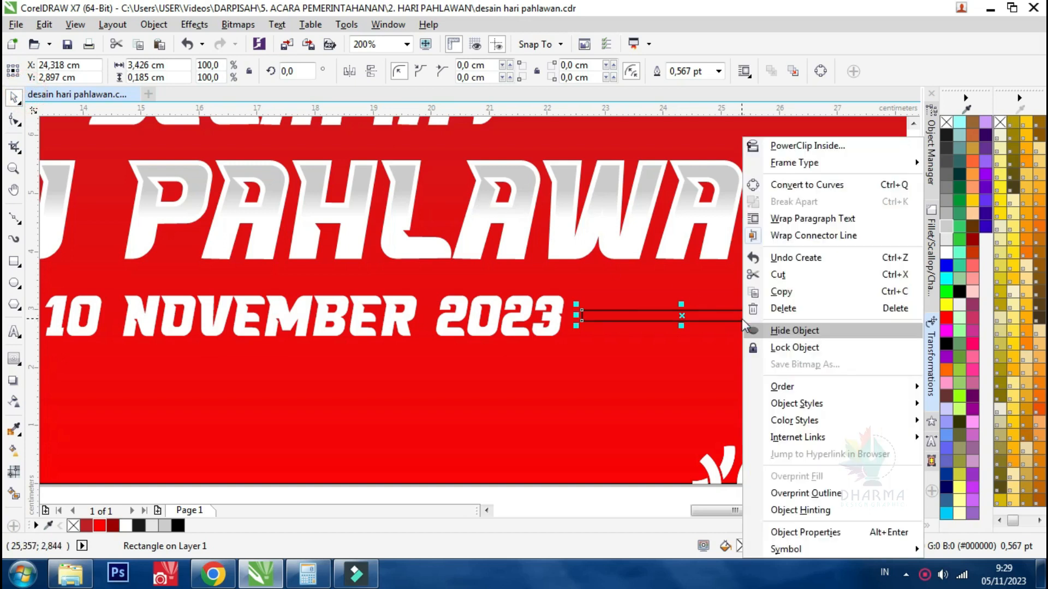
pyautogui.click(781, 185)
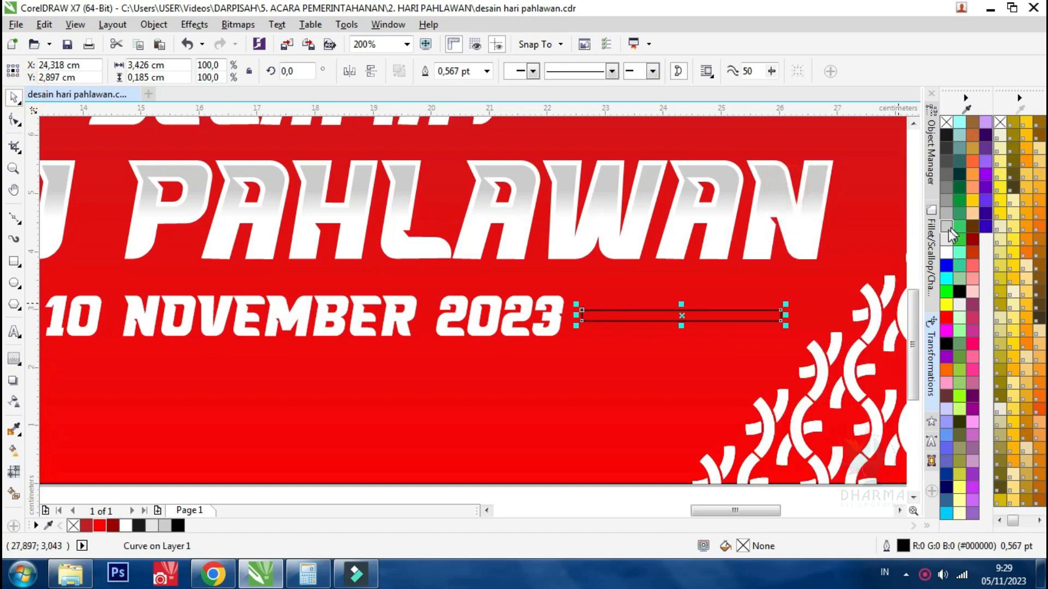
pyautogui.click(948, 253)
pyautogui.rightClick(947, 121)
# - Taper the white bar to a point by adding a mid-edge node at its outer end and deleting the two corner nodes there
pyautogui.scroll(1, 808, 284)
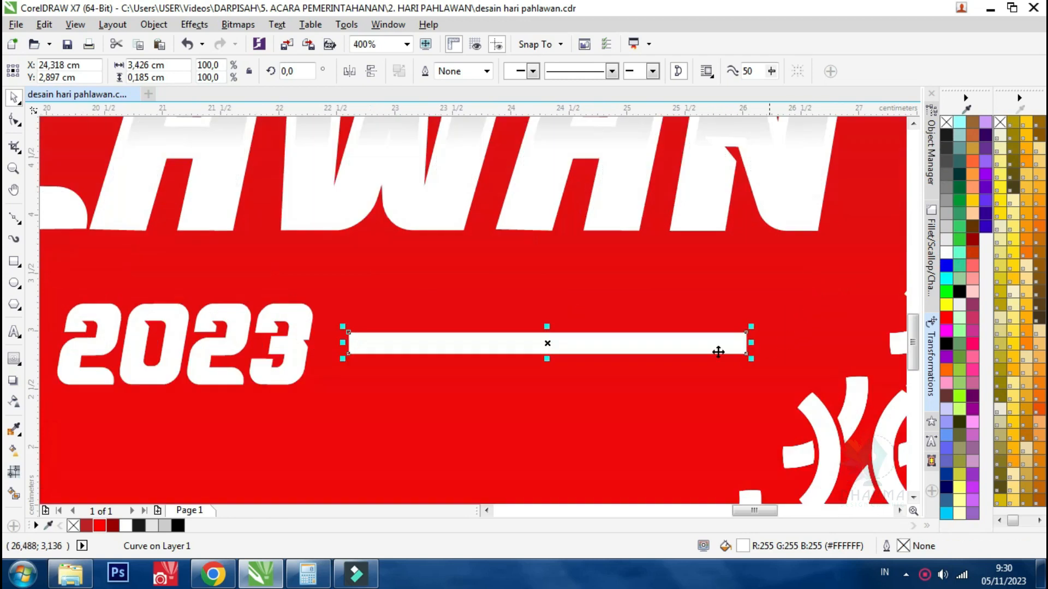
pyautogui.click(14, 120)
pyautogui.scroll(1, 747, 349)
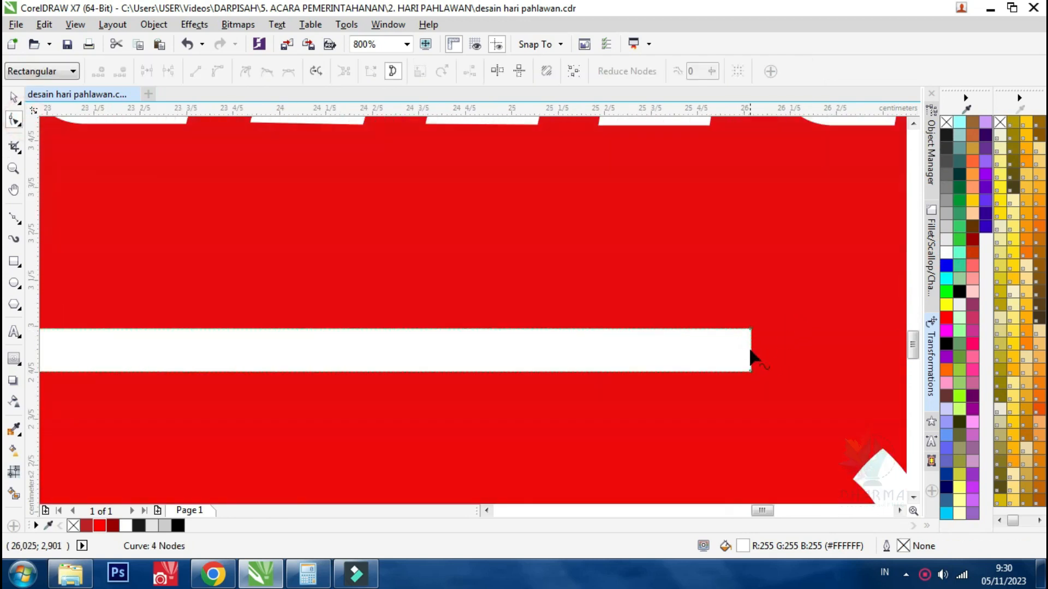
pyautogui.doubleClick(750, 348)
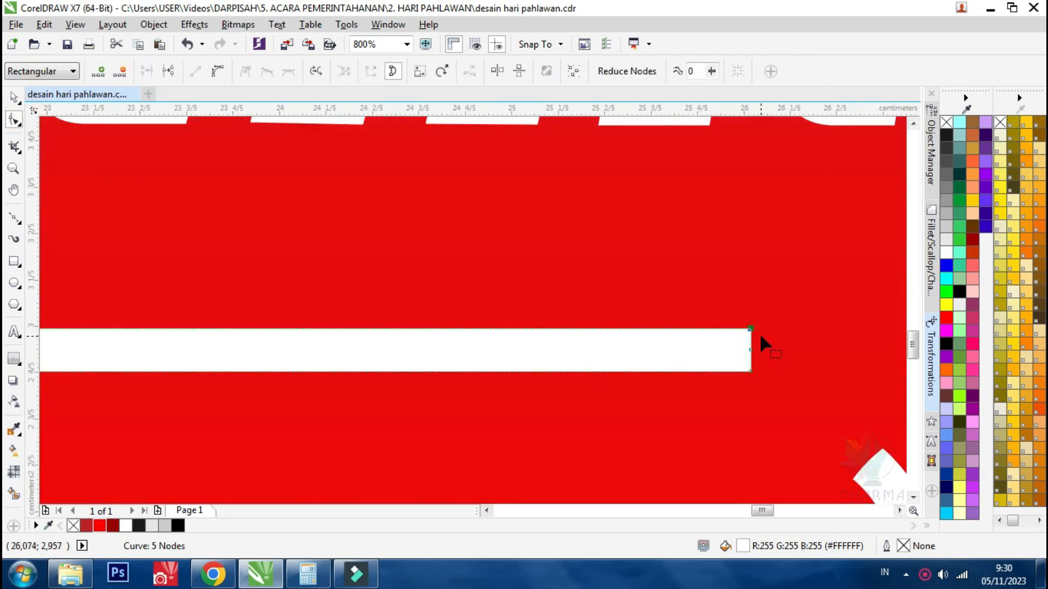
pyautogui.press('Delete')
pyautogui.moveTo(778, 399); pyautogui.dragTo(695, 366)
pyautogui.press('Delete')
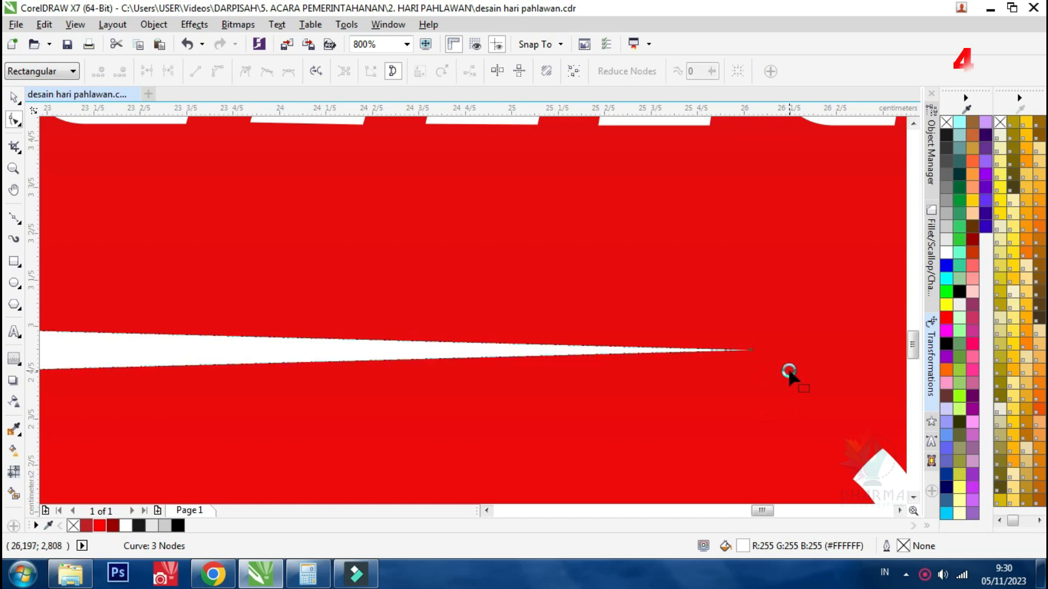
# - Reduce the tapered bar's height to about 0.1 cm
pyautogui.scroll(-1, 788, 370)
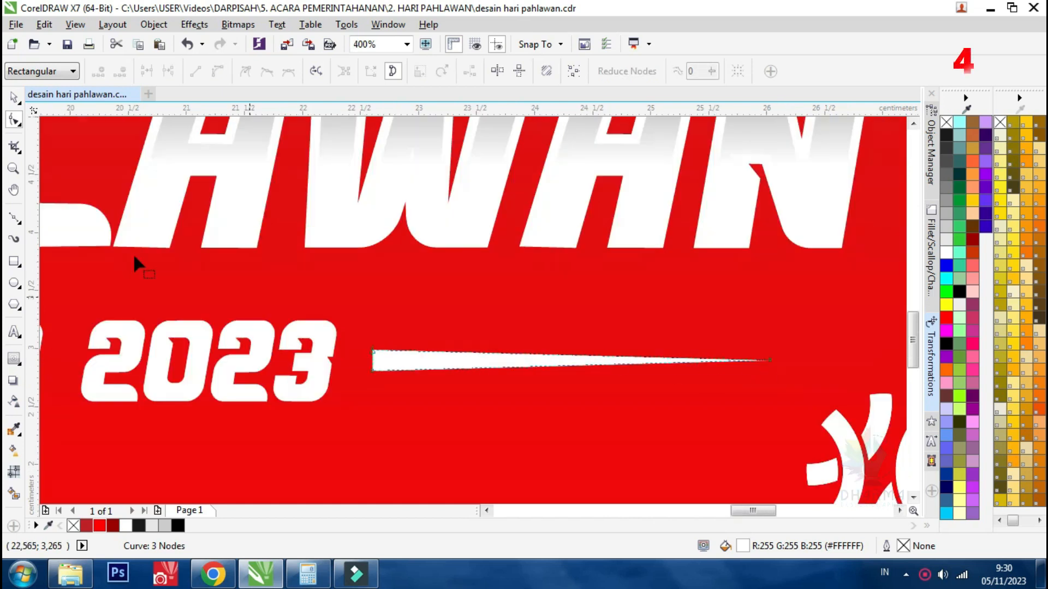
pyautogui.click(14, 99)
pyautogui.moveTo(572, 344); pyautogui.dragTo(574, 350)
# - Create a mirrored copy of the tapered bar and place it before the date so both sides match
pyautogui.scroll(-1, 769, 387)
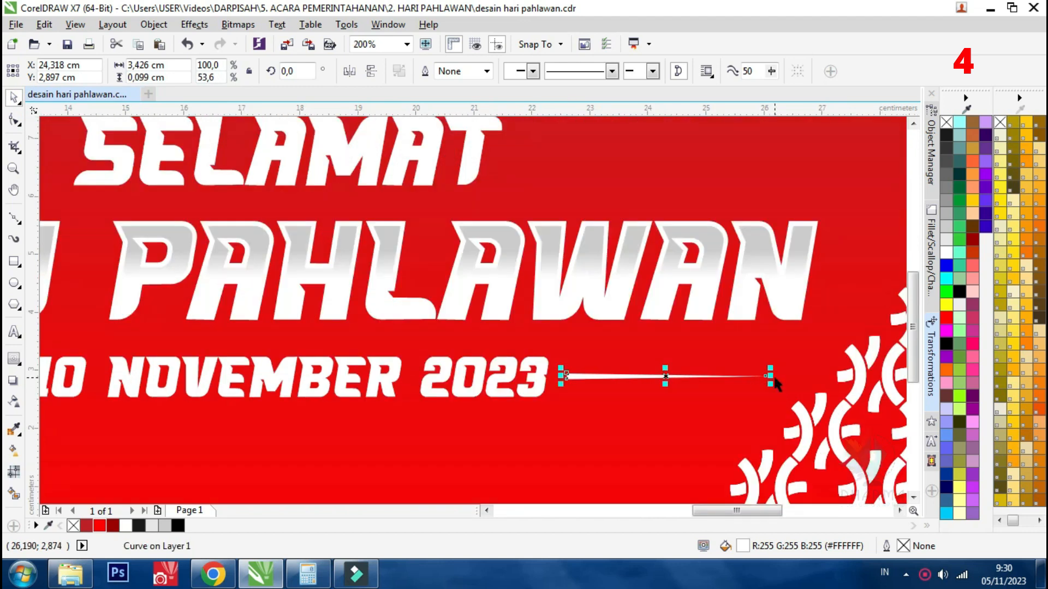
pyautogui.moveTo(770, 384); pyautogui.dragTo(387, 383)
pyautogui.scroll(-1, 791, 391)
pyautogui.moveTo(482, 397); pyautogui.dragTo(395, 390)
pyautogui.scroll(-2, 429, 371)
pyautogui.click(739, 362)
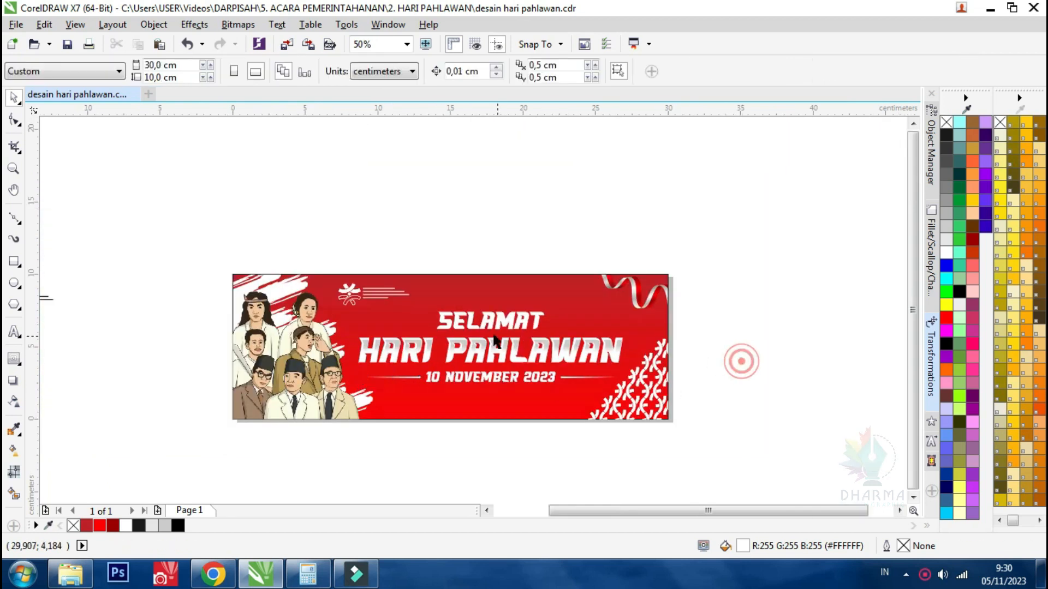
# - Remove the outline from the banner's red gradient background rectangle
pyautogui.scroll(-2, 491, 341)
pyautogui.scroll(1, 491, 342)
pyautogui.moveTo(713, 444); pyautogui.dragTo(126, 244)
pyautogui.scroll(-2, 509, 329)
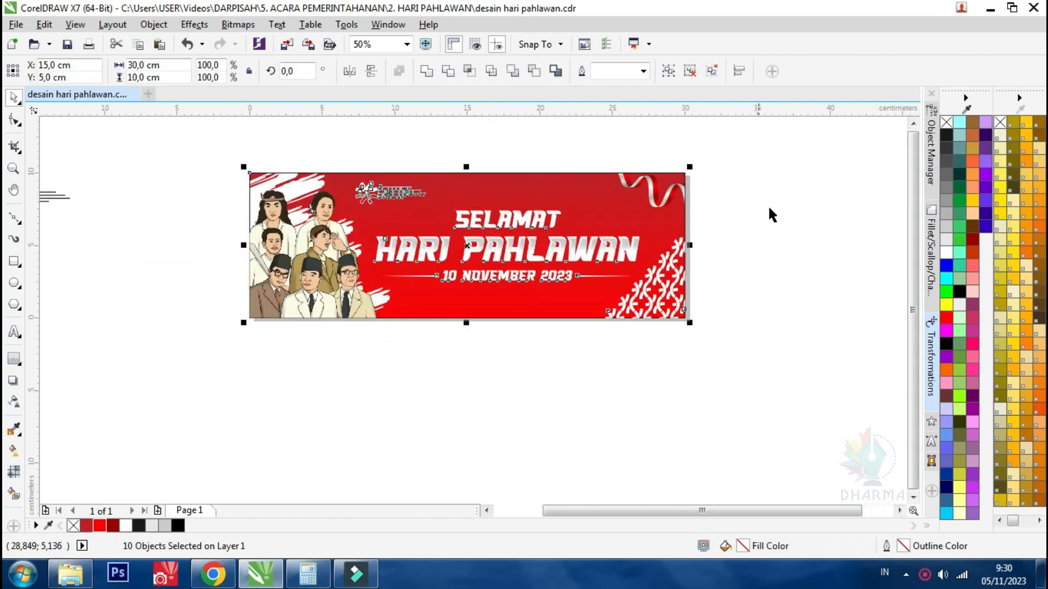
pyautogui.press('Tab')
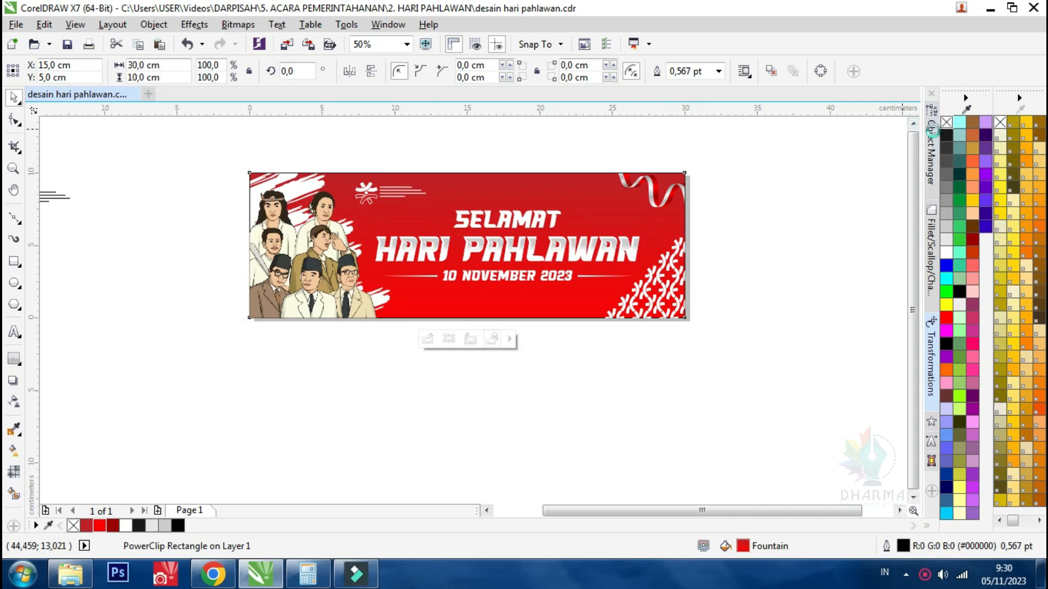
pyautogui.click(791, 265)
# - Duplicate the complete banner and place the copy directly below the original
pyautogui.moveTo(772, 332); pyautogui.dragTo(186, 138)
pyautogui.moveTo(421, 223); pyautogui.dragTo(402, 376)
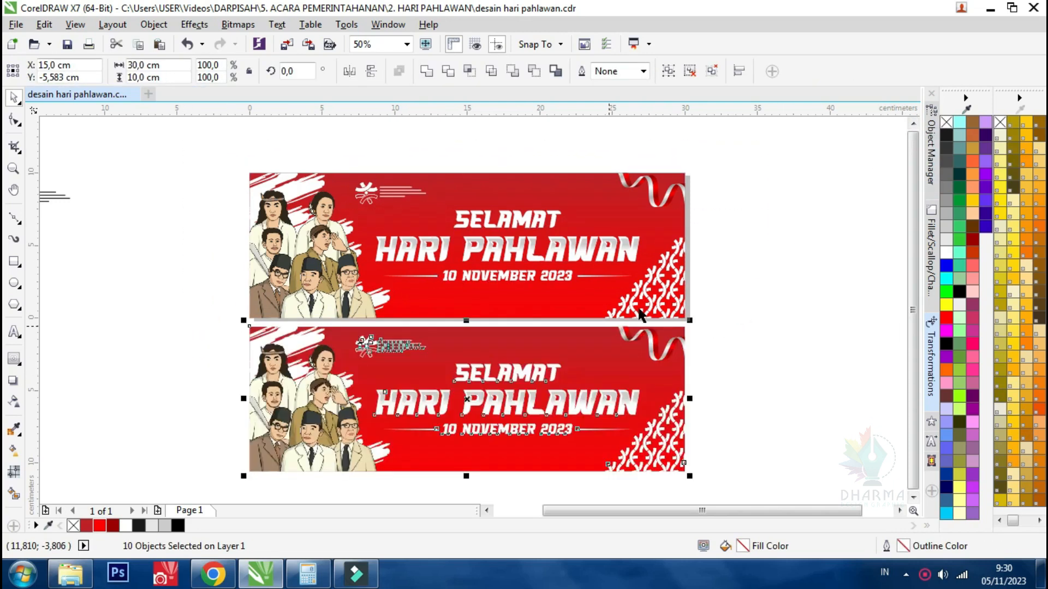
pyautogui.click(728, 276)
# - Replace the white logo on the lower banner with the red logo with black slogan text from outside the page
pyautogui.scroll(-2, 415, 283)
pyautogui.moveTo(224, 240); pyautogui.dragTo(334, 329)
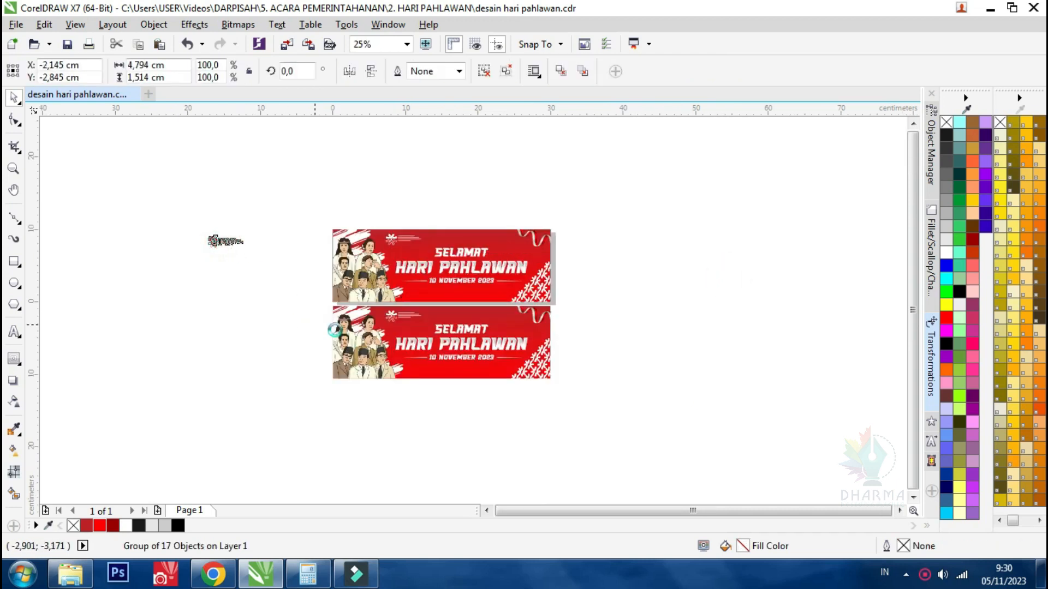
pyautogui.scroll(1, 334, 329)
pyautogui.click(179, 307)
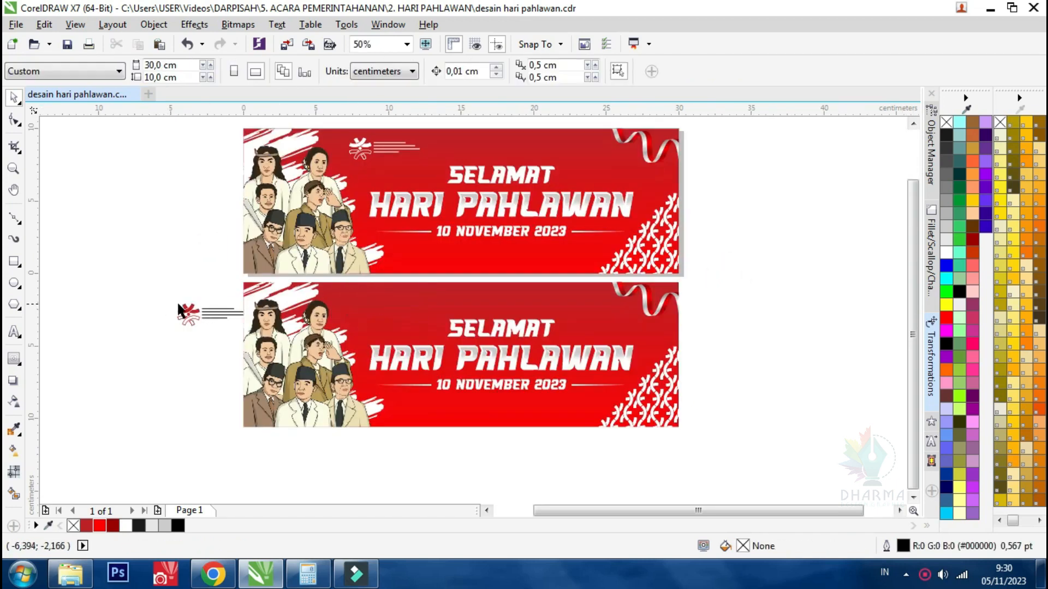
pyautogui.scroll(1, 179, 306)
pyautogui.moveTo(190, 318); pyautogui.dragTo(525, 295)
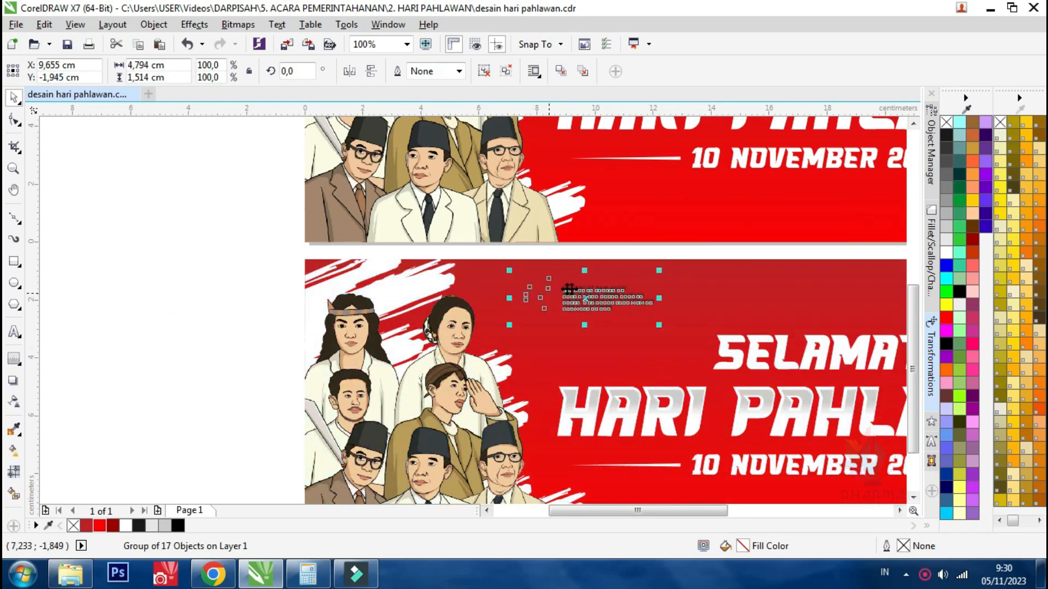
pyautogui.scroll(2, 542, 295)
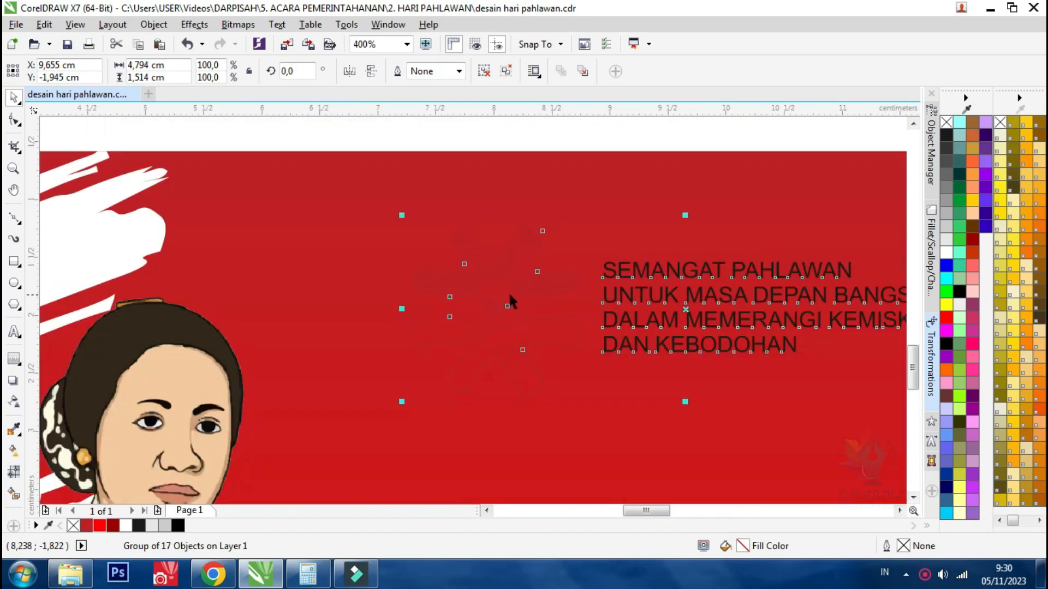
pyautogui.scroll(-3, 505, 299)
pyautogui.scroll(1, 638, 299)
# - Fill the lower banner's background rectangle with white
pyautogui.click(666, 297)
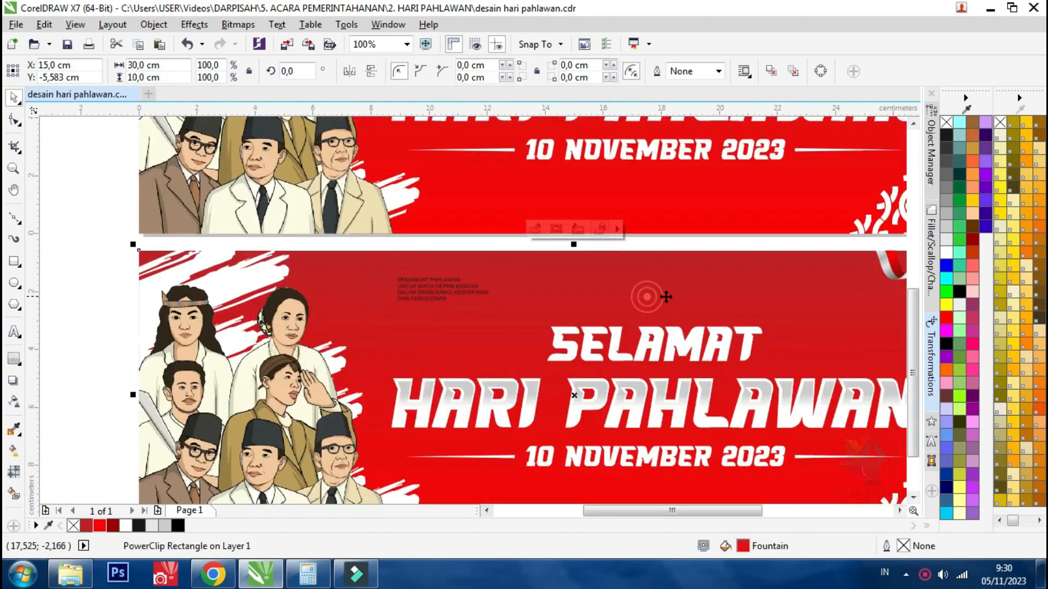
pyautogui.click(946, 252)
pyautogui.scroll(-1, 508, 278)
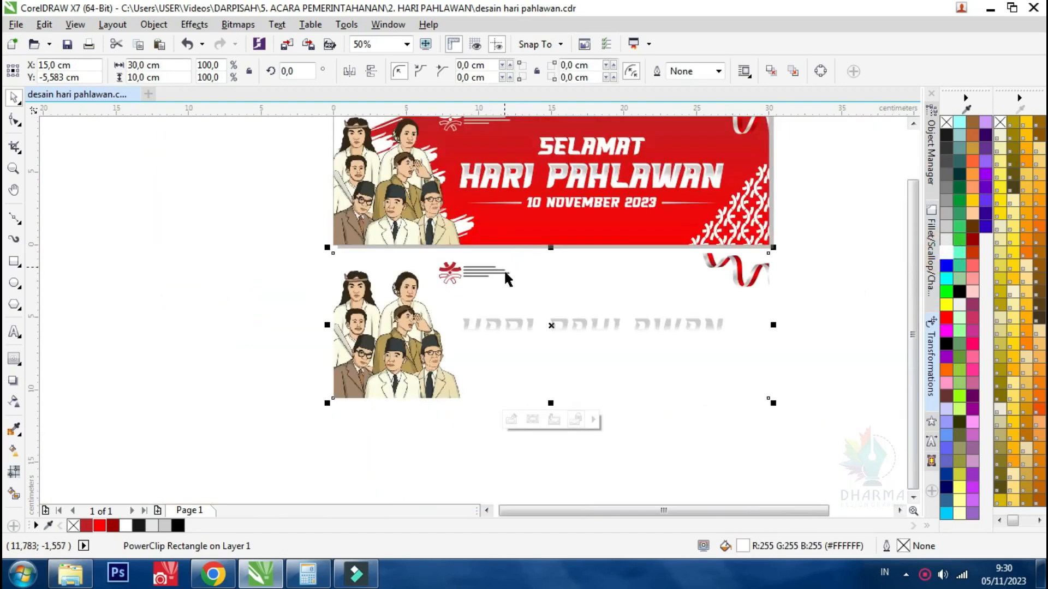
# - Fill the corner ornament pattern of the lower banner with red R191 G32 B37
pyautogui.click(758, 372)
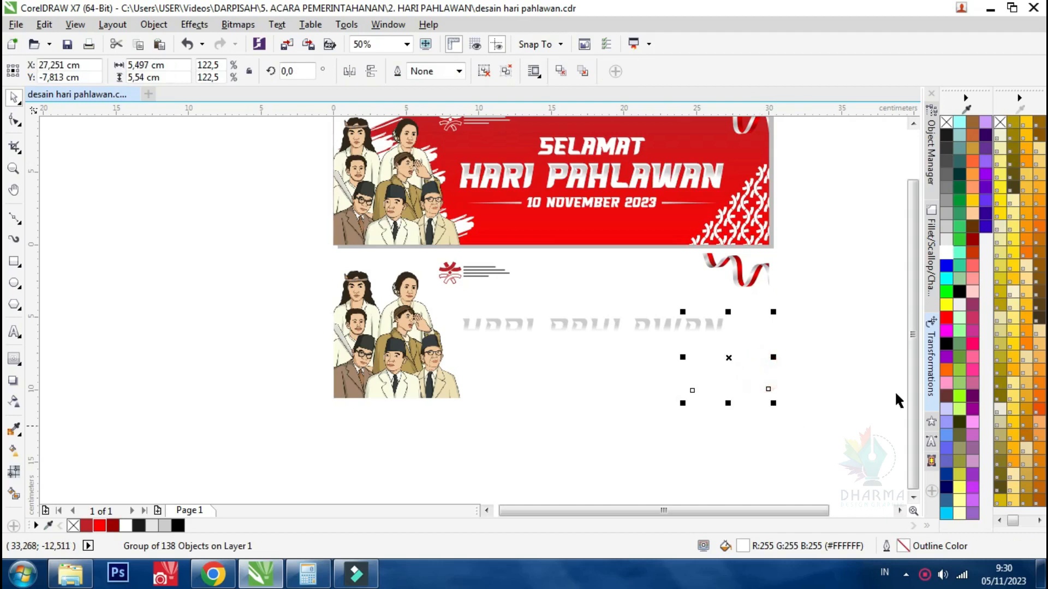
pyautogui.click(86, 526)
pyautogui.click(728, 329)
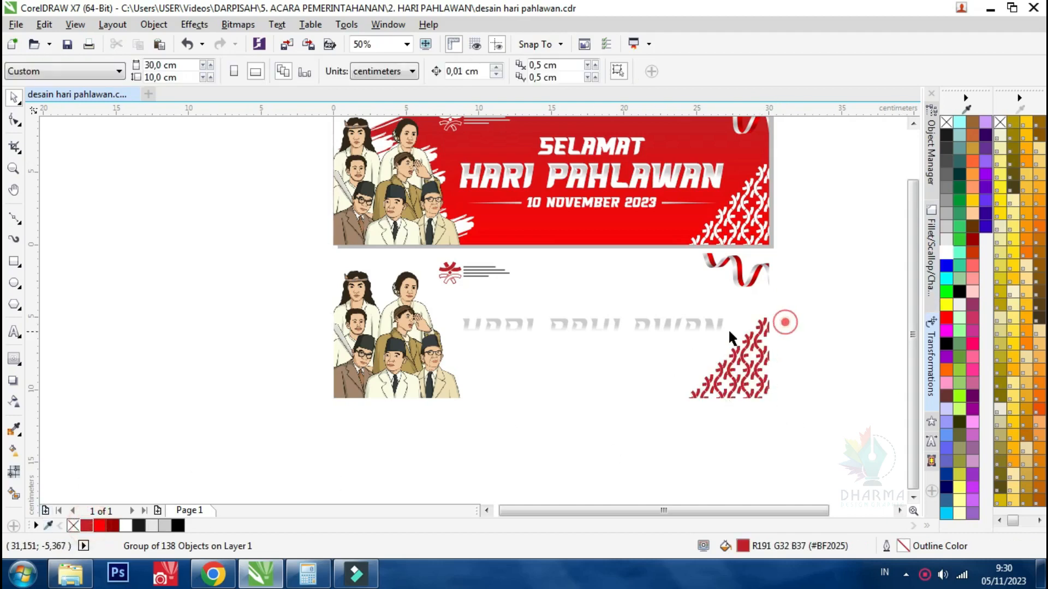
# - Recolour the fading overlay on the lower banner's HARI PAHLAWAN headline to the darker red R191 G32 B37
pyautogui.scroll(1, 686, 335)
pyautogui.click(685, 334)
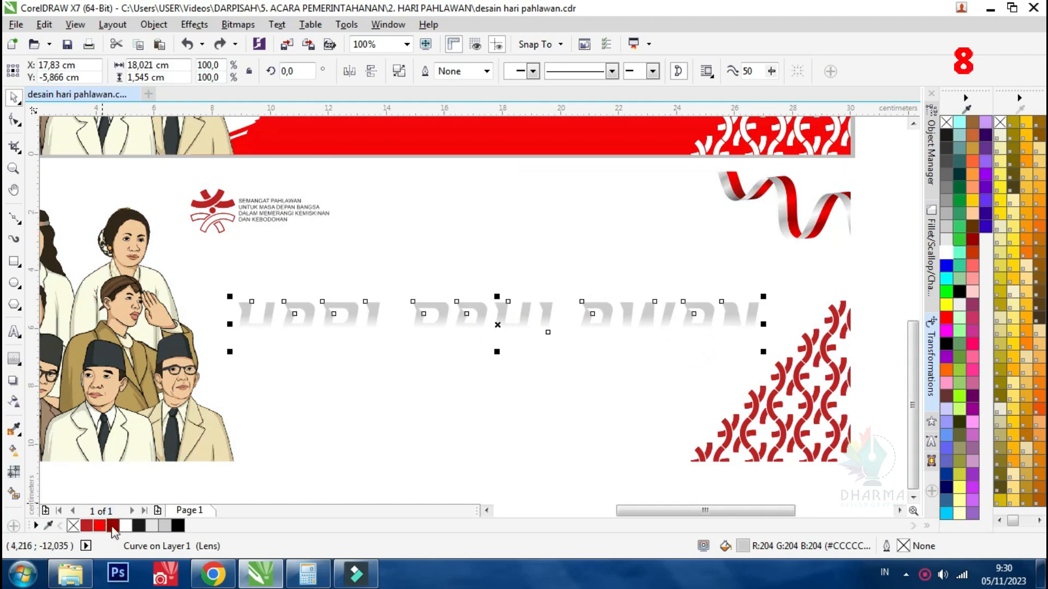
pyautogui.click(100, 527)
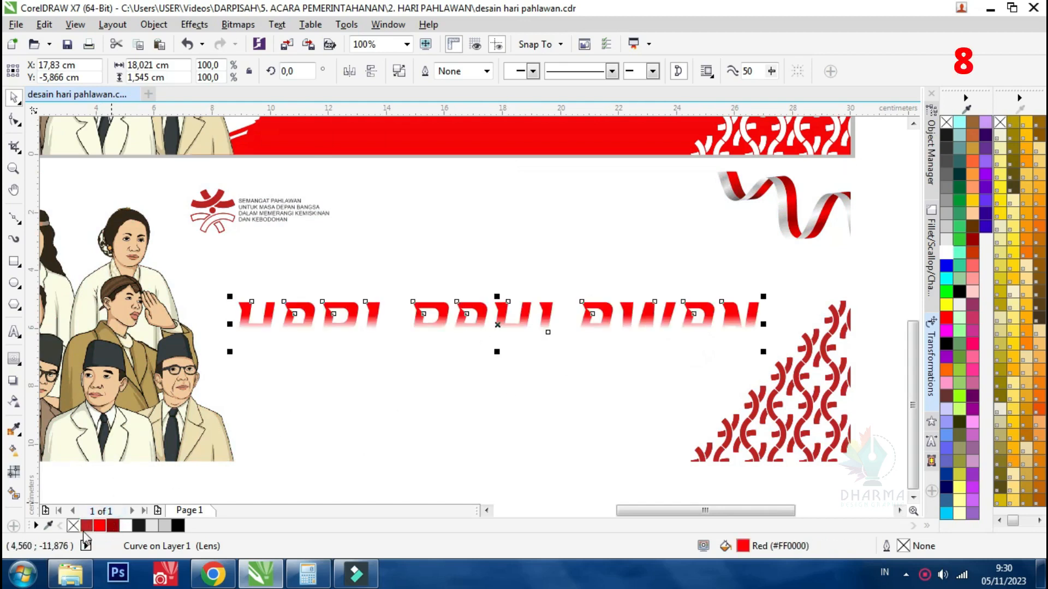
pyautogui.click(86, 525)
# - Fill the lower banner's HARI PAHLAWAN text with bright red #FF0000
pyautogui.scroll(1, 309, 333)
pyautogui.click(248, 362)
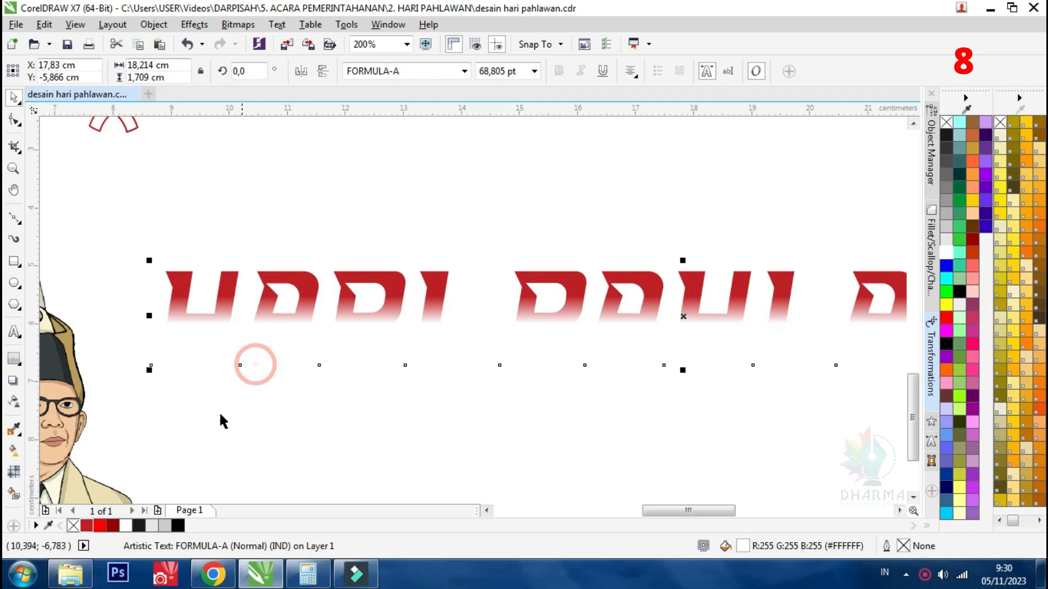
pyautogui.click(100, 526)
pyautogui.scroll(-3, 402, 317)
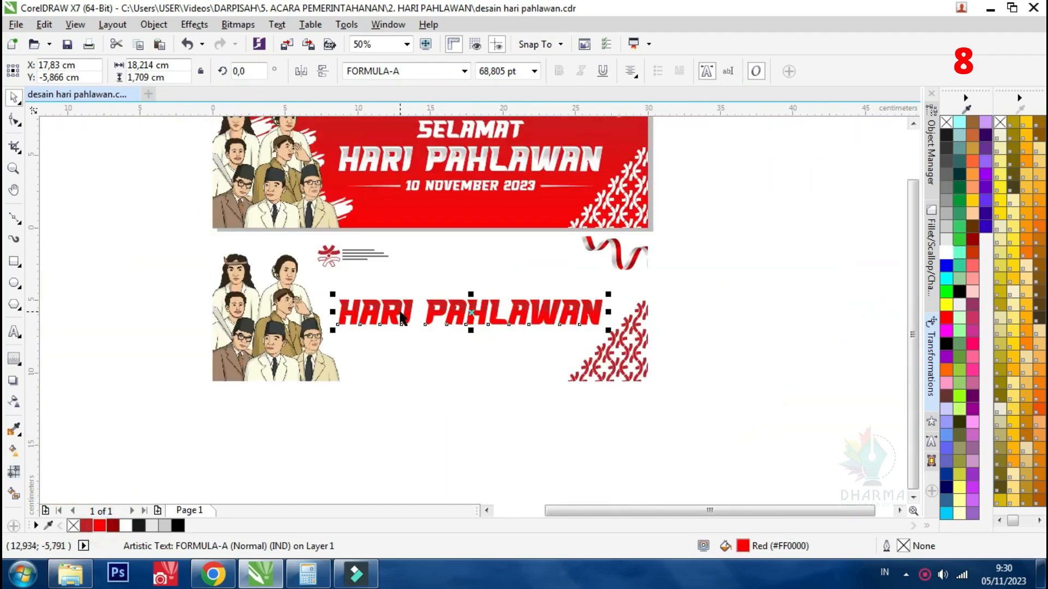
# - Fill the SELAMAT text above the lower headline with bright red #FF0000
pyautogui.scroll(1, 463, 277)
pyautogui.click(463, 277)
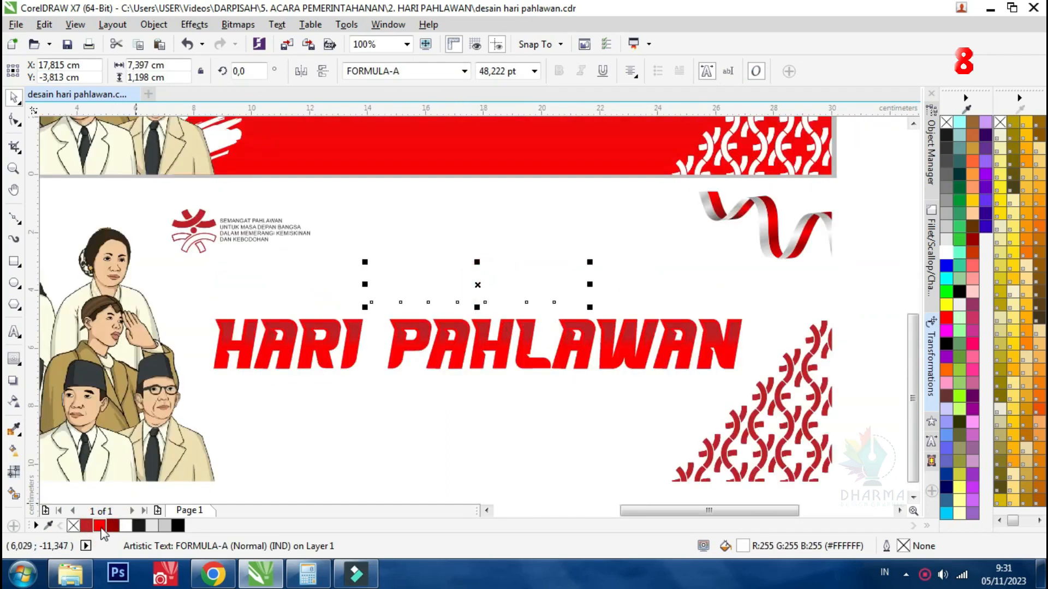
pyautogui.click(100, 525)
# - Fill the lower banner's 10 NOVEMBER 2023 date and its two flanking tapered bars with bright red
pyautogui.click(473, 411)
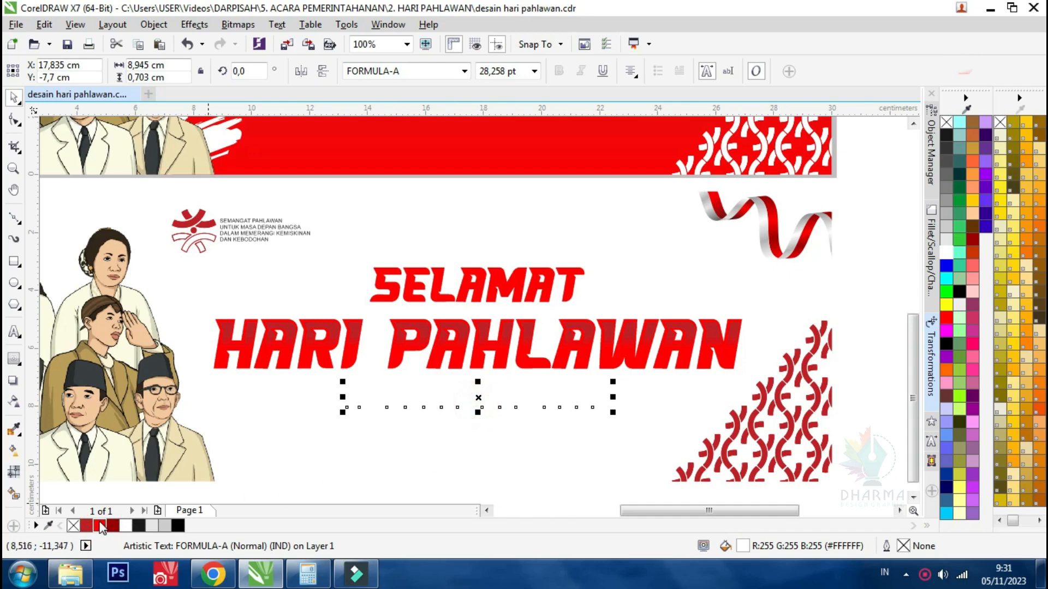
pyautogui.scroll(-1, 547, 365)
pyautogui.moveTo(689, 478); pyautogui.dragTo(377, 359)
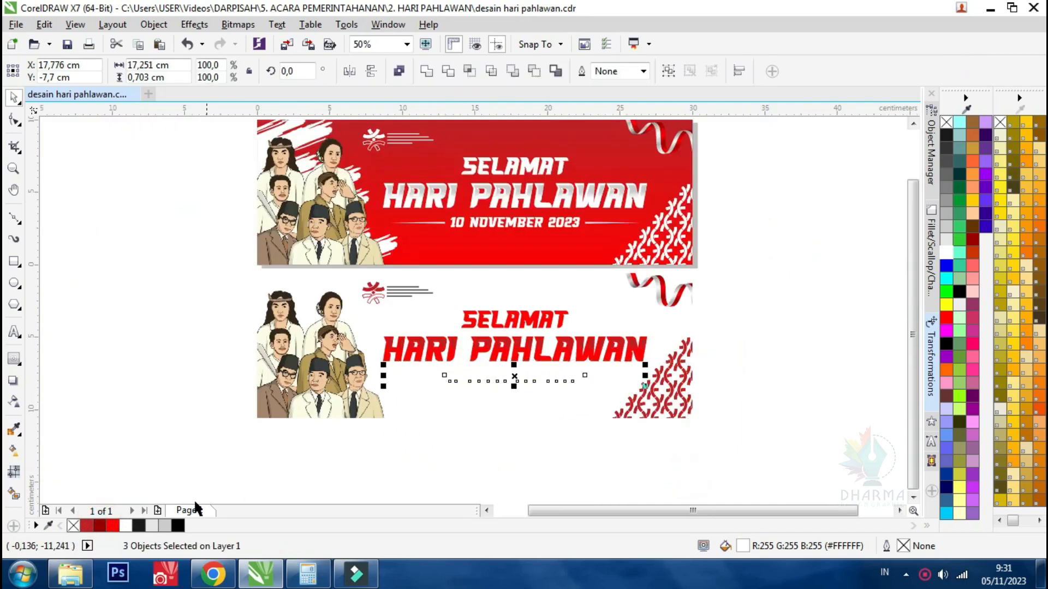
pyautogui.click(99, 526)
pyautogui.click(558, 452)
pyautogui.scroll(1, 589, 456)
pyautogui.moveTo(715, 465); pyautogui.dragTo(174, 295)
pyautogui.click(112, 526)
pyautogui.click(524, 426)
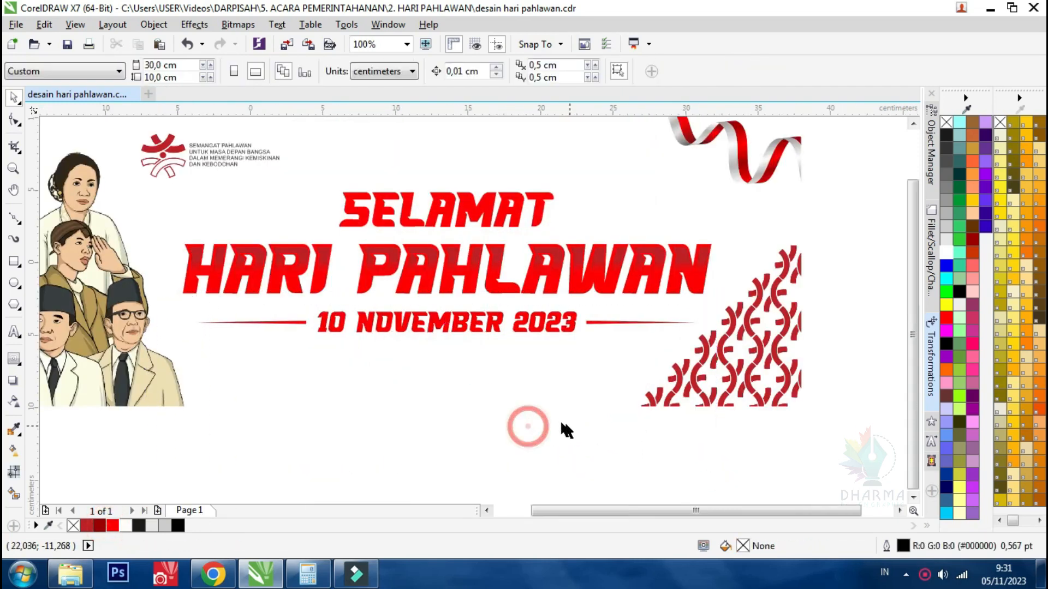
# - Edit the lower banner's PowerClip contents, fill the brush strokes behind the heroes with red R191 G32 B37, and finish editing
pyautogui.scroll(-1, 524, 426)
pyautogui.scroll(1, 288, 283)
pyautogui.click(311, 280)
pyautogui.keyDown('ctrl'); pyautogui.click(311, 280); pyautogui.keyUp('ctrl')
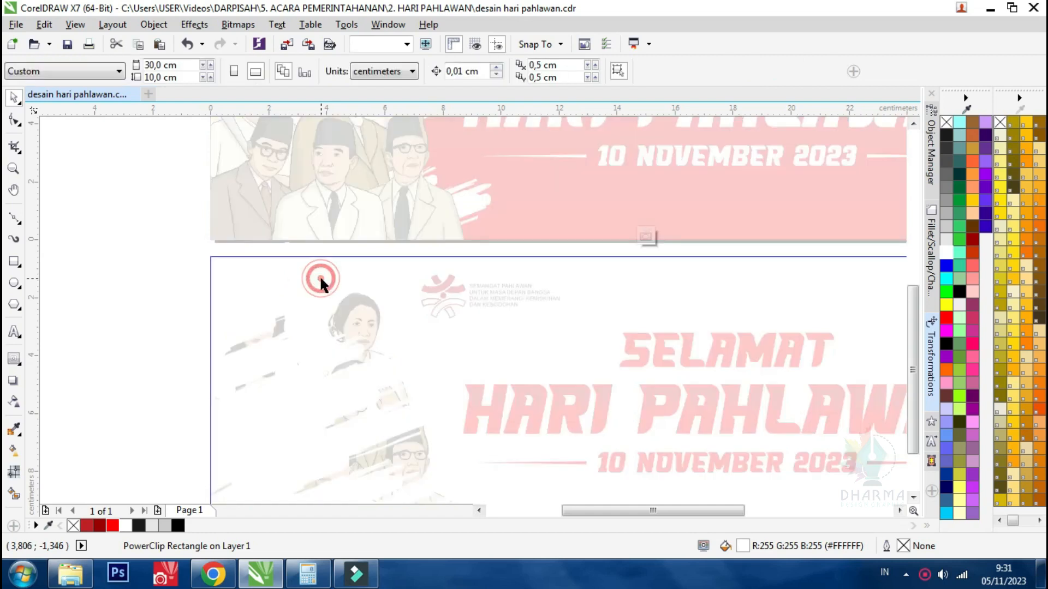
pyautogui.click(100, 528)
pyautogui.scroll(-1, 210, 305)
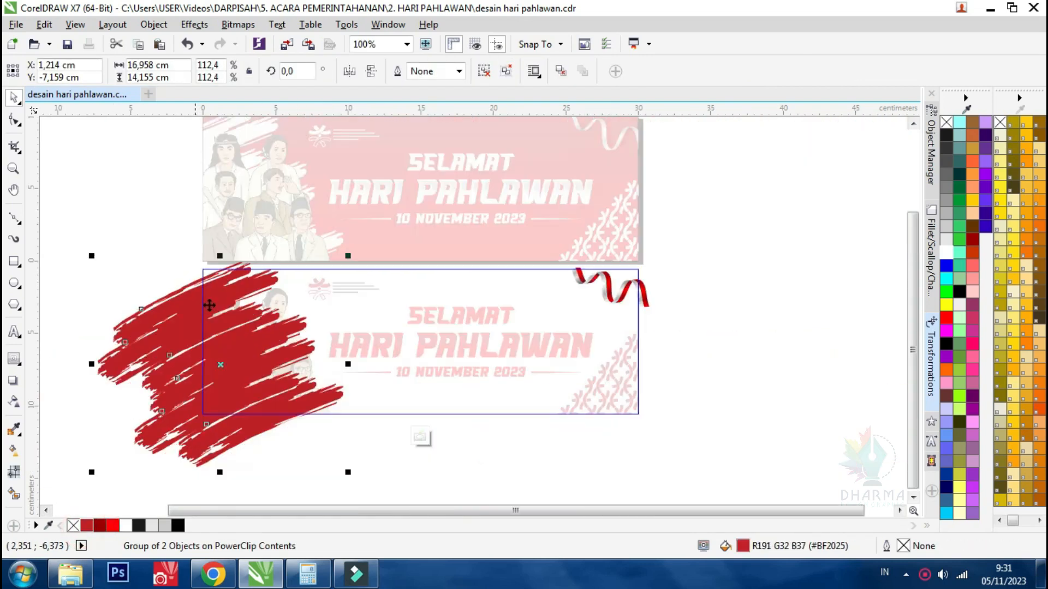
pyautogui.click(419, 436)
pyautogui.click(713, 375)
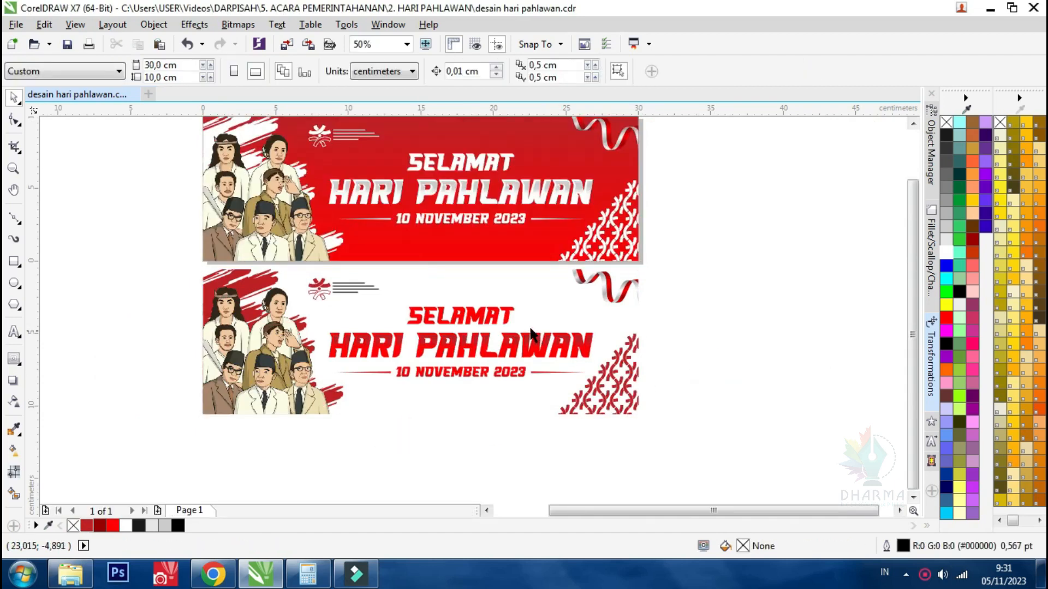
# - Apply a vertical linear gradient from white down to light grey to the lower banner's background
pyautogui.scroll(1, 631, 345)
pyautogui.scroll(-1, 631, 344)
pyautogui.scroll(1, 451, 307)
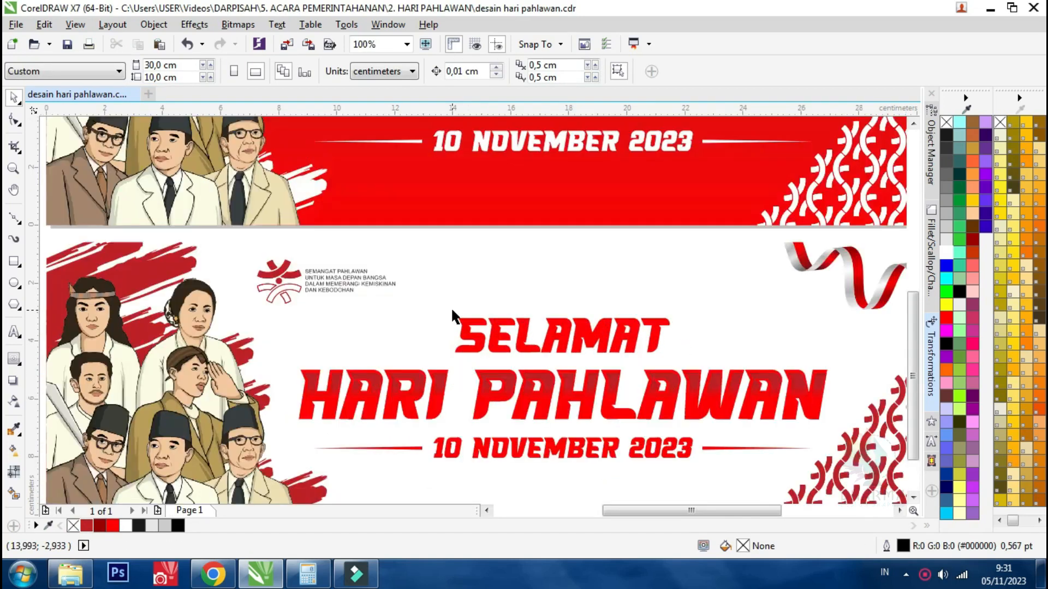
pyautogui.click(571, 278)
pyautogui.scroll(-1, 432, 284)
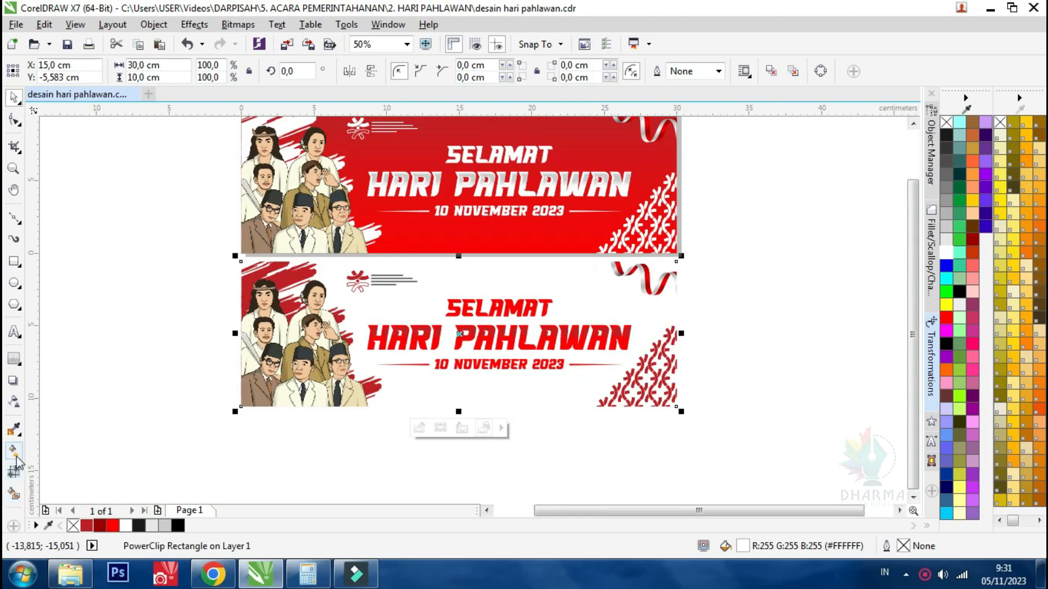
pyautogui.moveTo(464, 275); pyautogui.dragTo(465, 407)
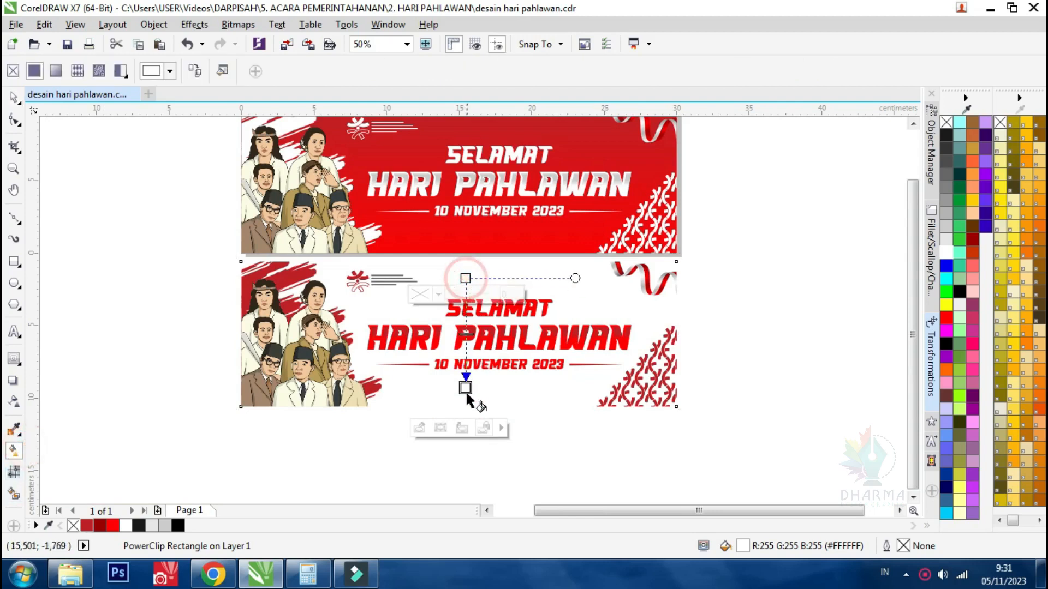
pyautogui.click(947, 239)
# - Extend the gradient's grey end below the banner and lower its midpoint and white start so the grey fades in softly
pyautogui.moveTo(465, 406); pyautogui.dragTo(465, 455)
pyautogui.moveTo(465, 366); pyautogui.dragTo(465, 381)
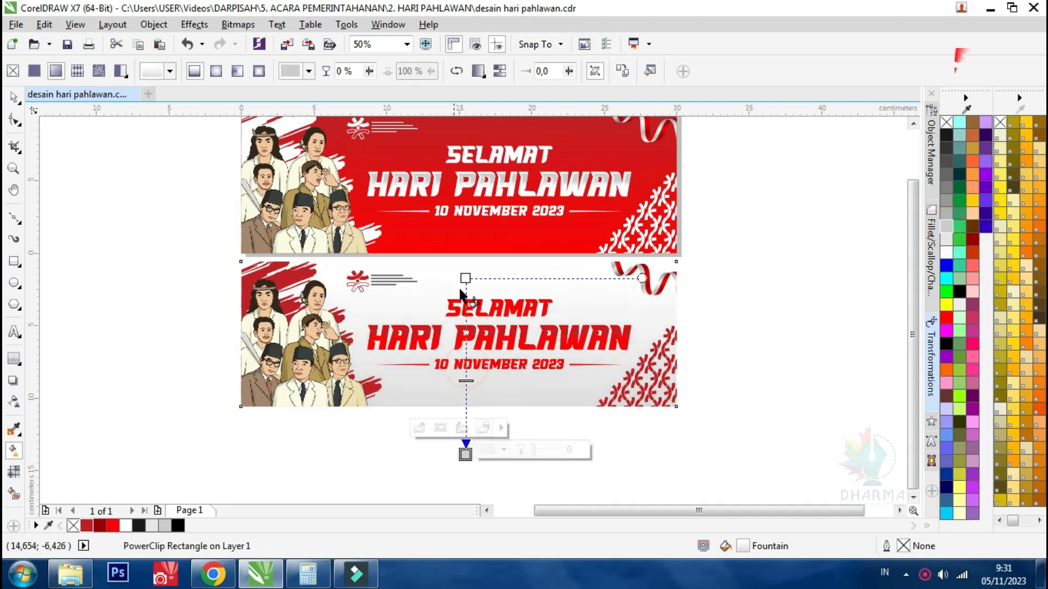
pyautogui.moveTo(465, 279); pyautogui.dragTo(465, 307)
pyautogui.click(14, 97)
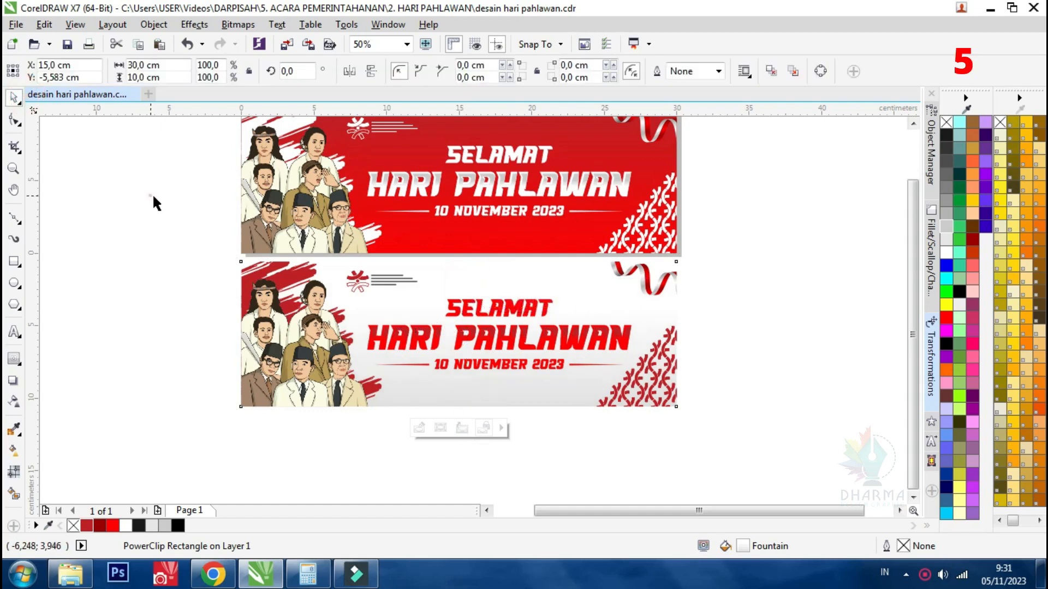
pyautogui.click(153, 202)
pyautogui.scroll(-1, 602, 355)
pyautogui.scroll(1, 614, 371)
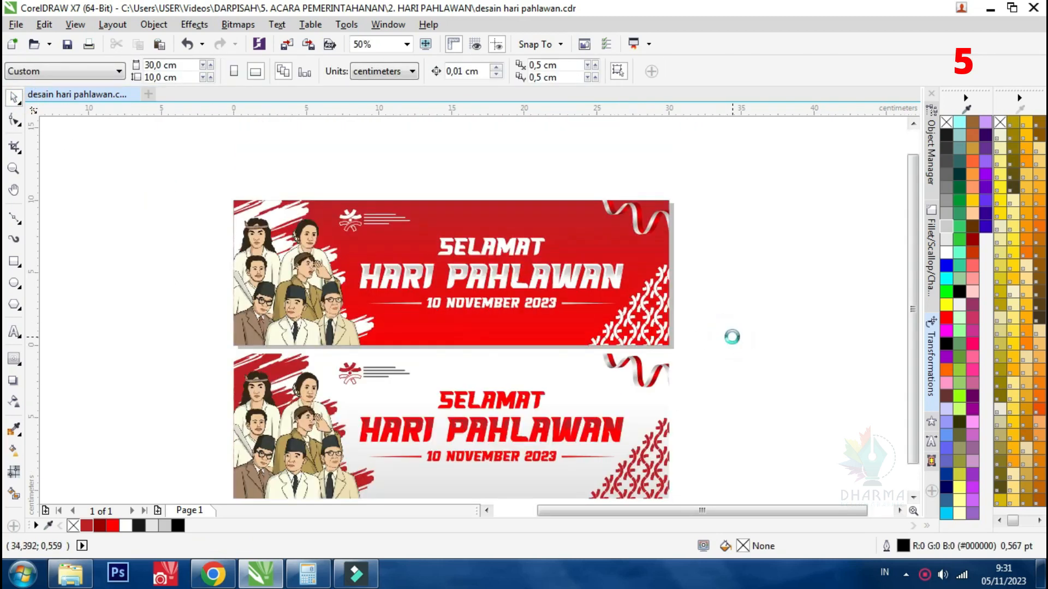
pyautogui.scroll(1, 732, 337)
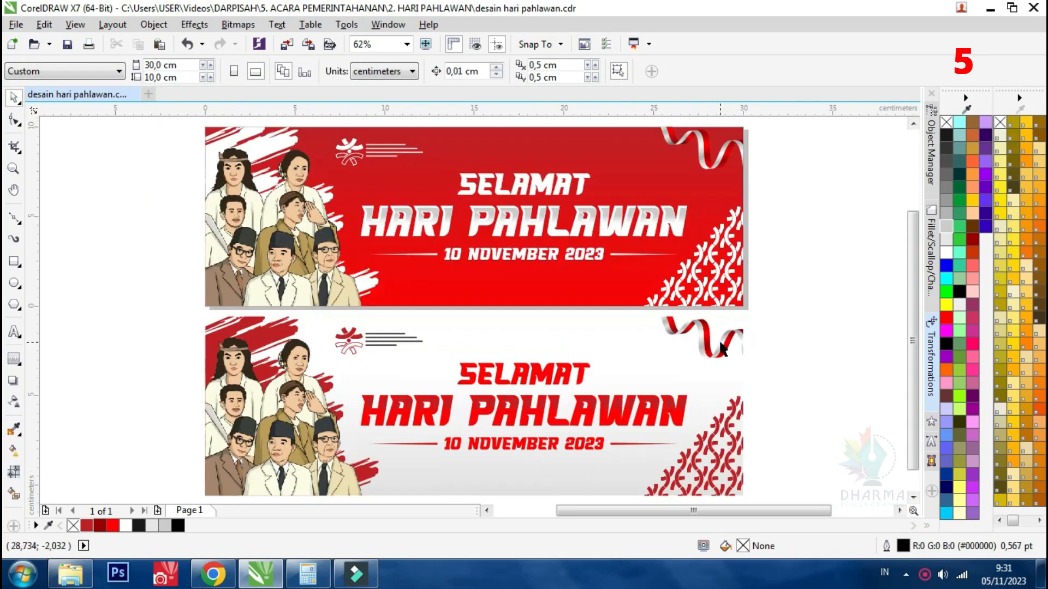
pyautogui.click(228, 398)
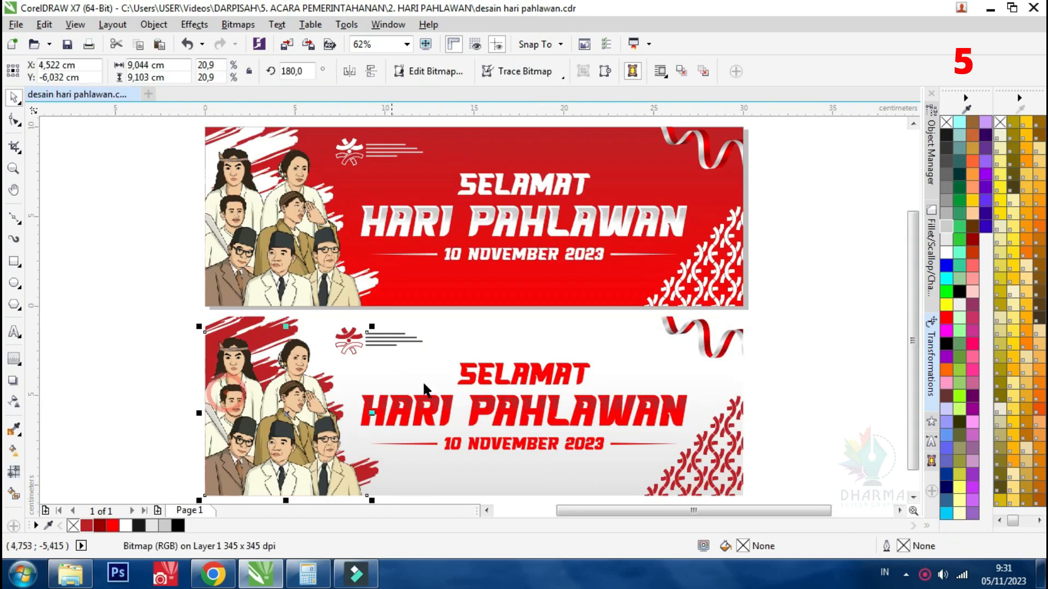
pyautogui.click(924, 574)
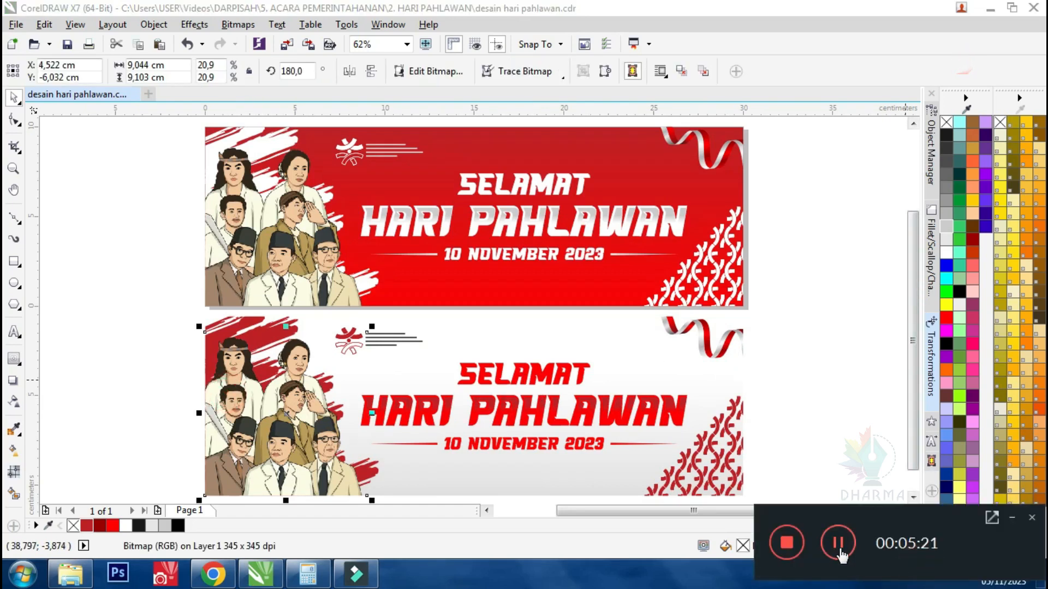